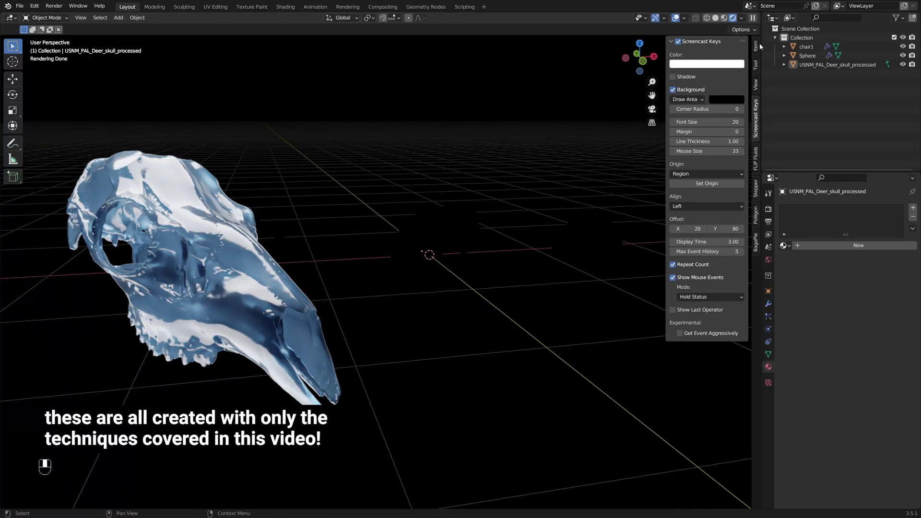
left_click(756, 47)
left_click(460, 239)
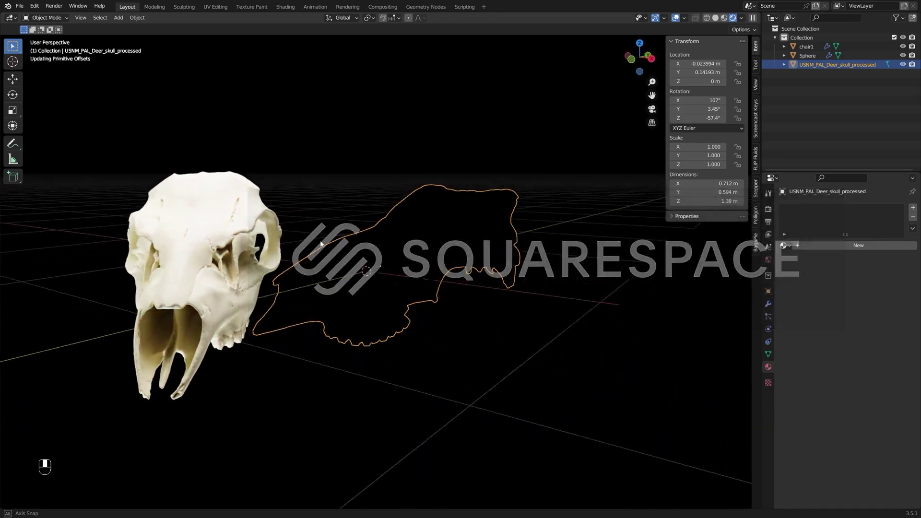
middle_click_drag(320, 244, 435, 269)
left_click(439, 267)
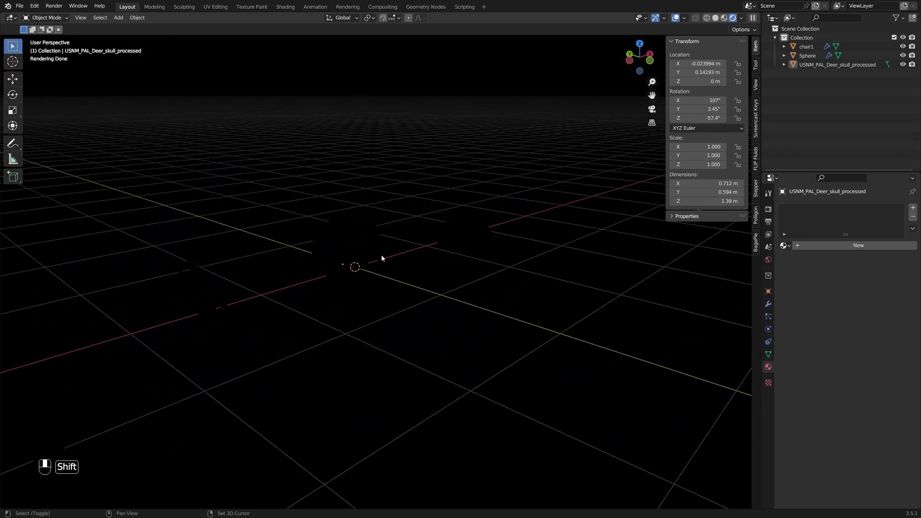
Add an area light at the origin and raise it about 1.15 m along the Z axis above the skull.
key("shift+a")
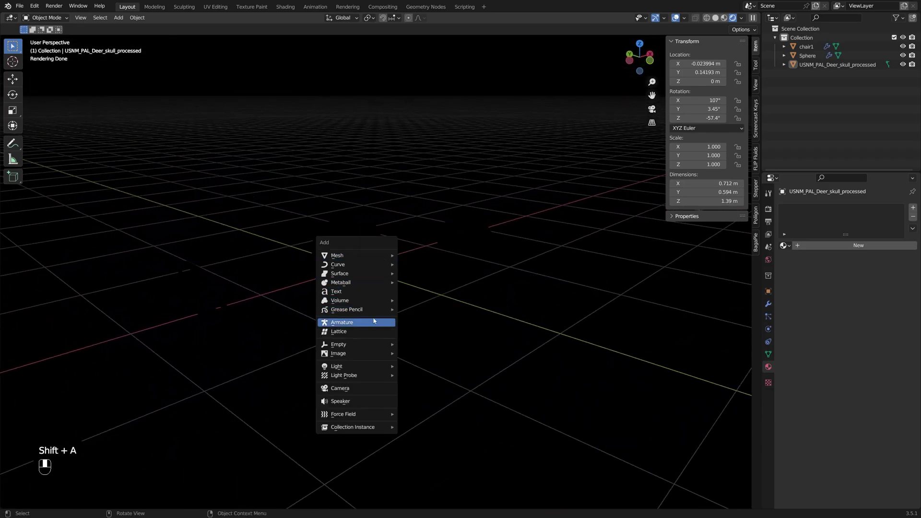
mouse_move(371, 368)
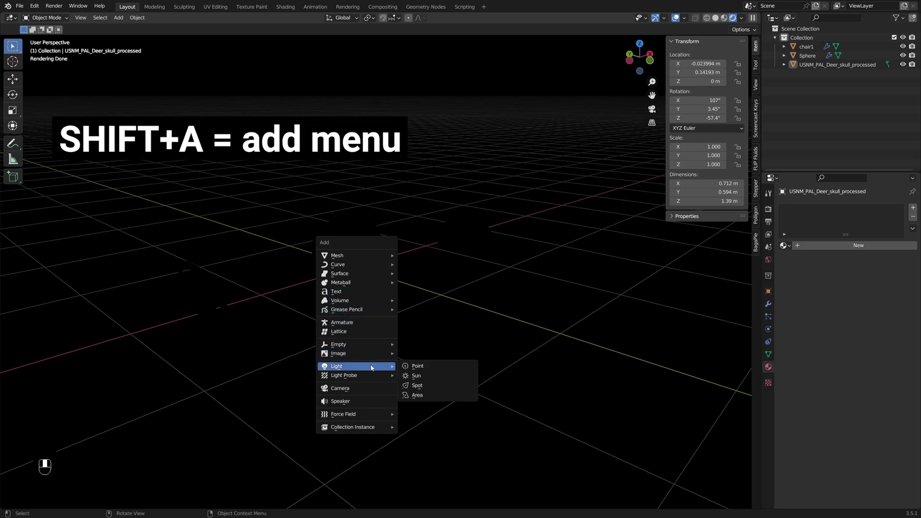
left_click(419, 395)
key("g")
key("z")
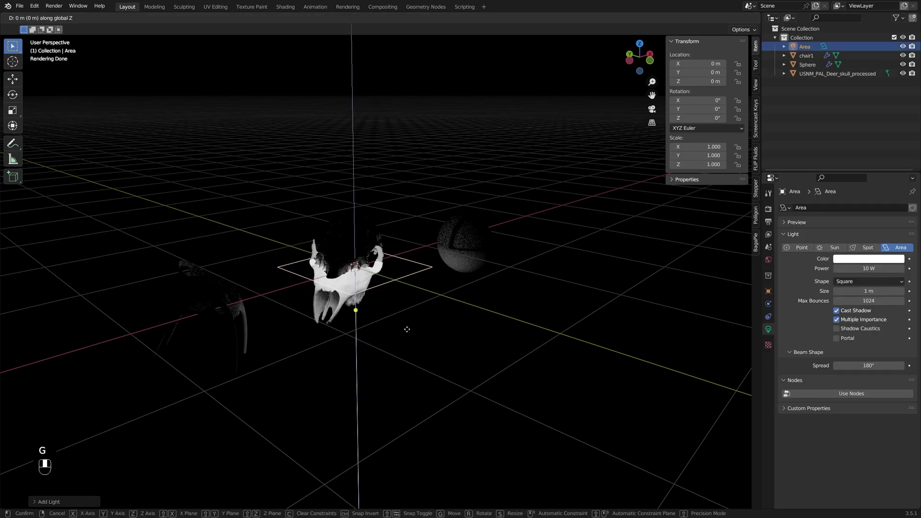
left_click(414, 206)
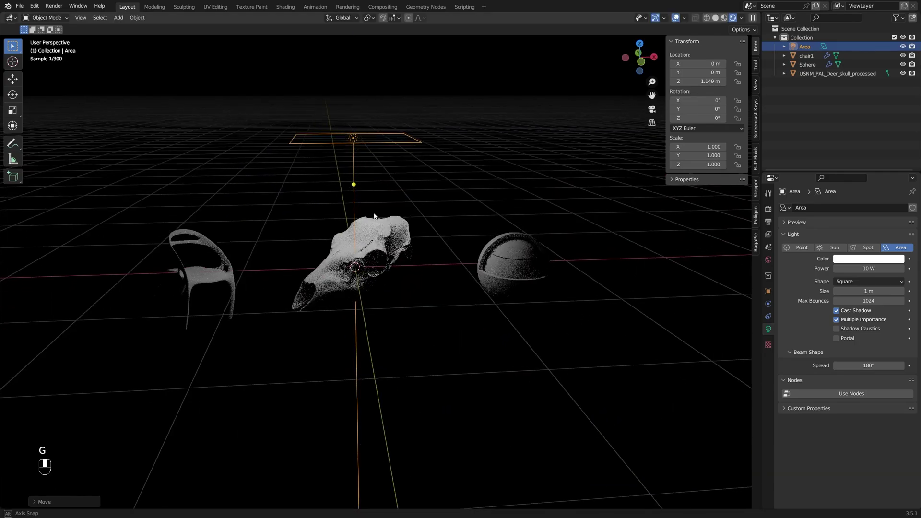
middle_click_drag(373, 216, 350, 217)
left_click(350, 215)
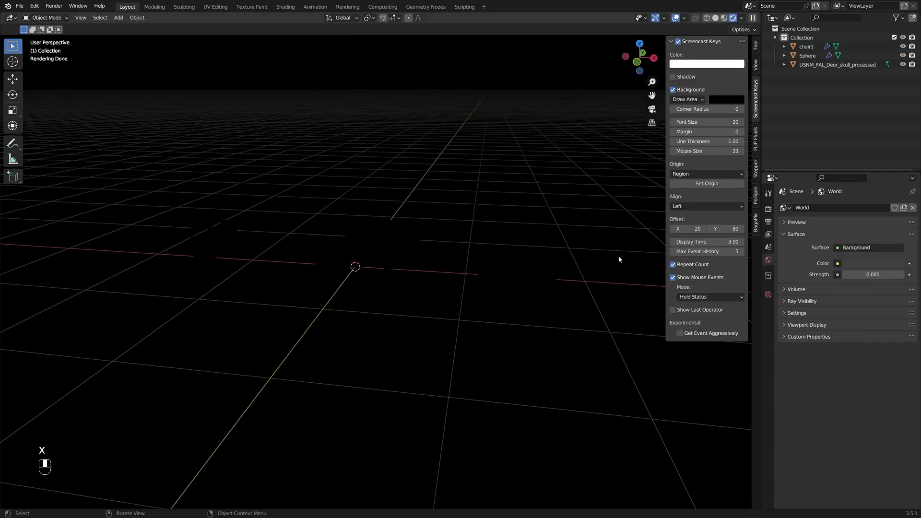
Add a plane at the origin and raise it about 1.7 m along the Z axis, above the objects.
left_click(769, 209)
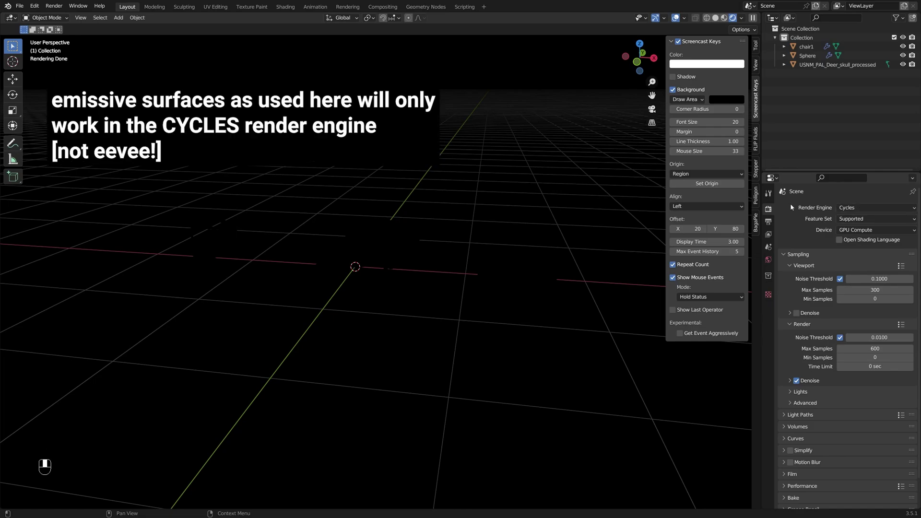
key("n")
key("shift+a")
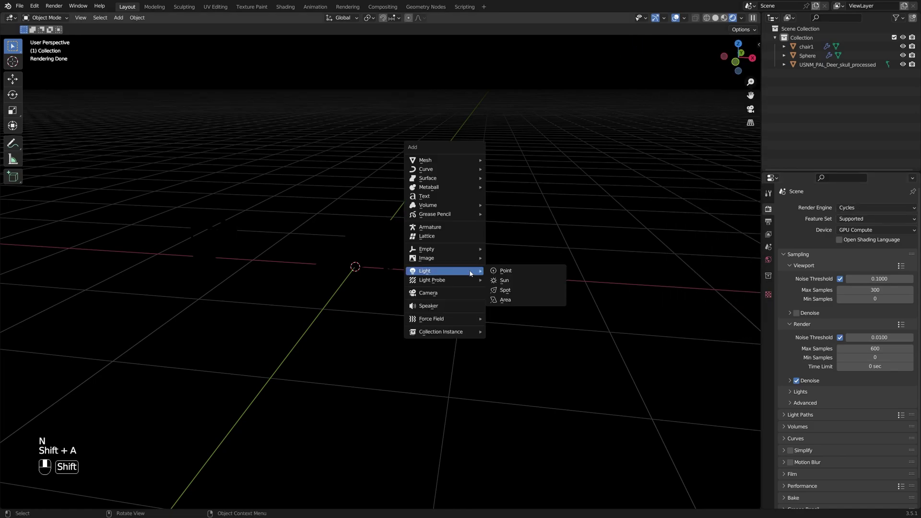
mouse_move(470, 160)
left_click(501, 161)
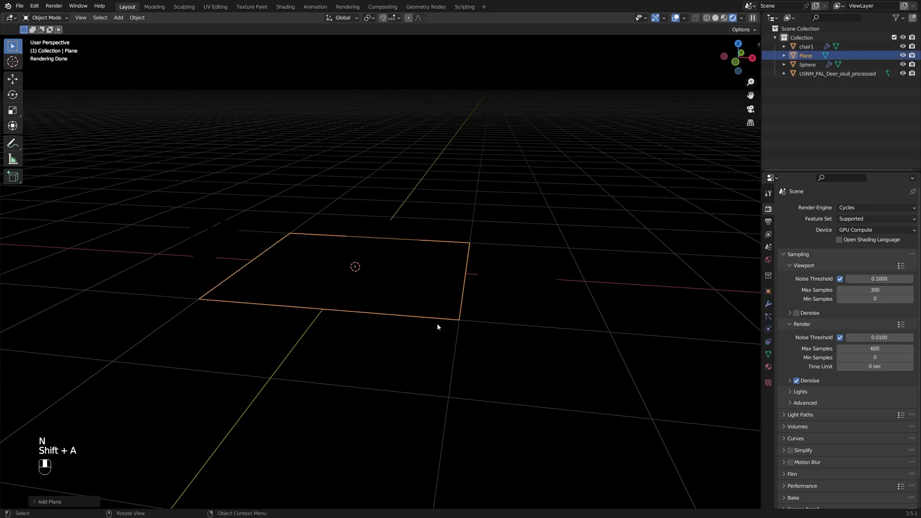
key("g")
key("z")
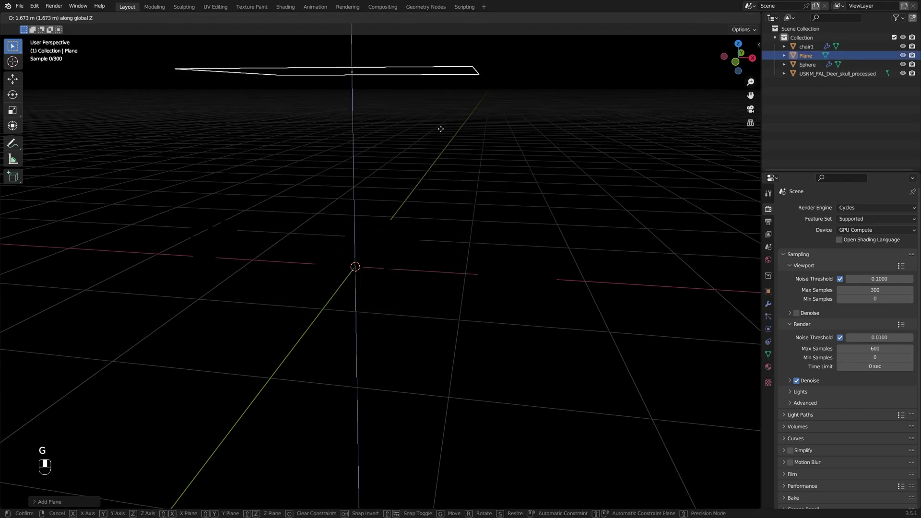
left_click(485, 127)
middle_click_drag(485, 127, 508, 250)
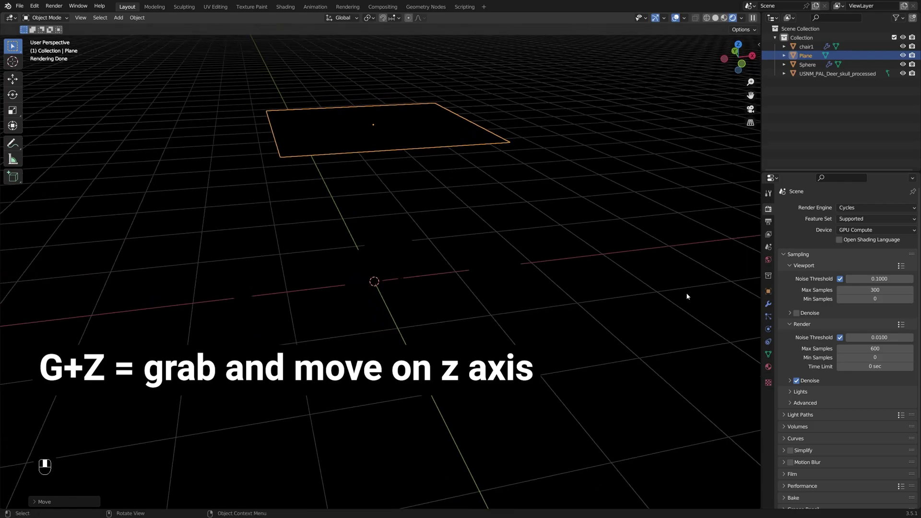
Create a new material for the overhead plane and set its surface shader to Emission.
left_click(768, 367)
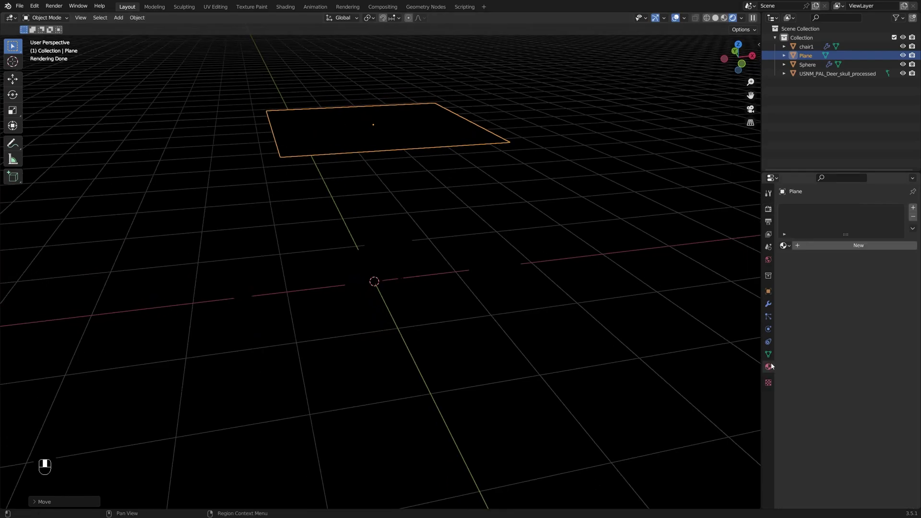
left_click(848, 246)
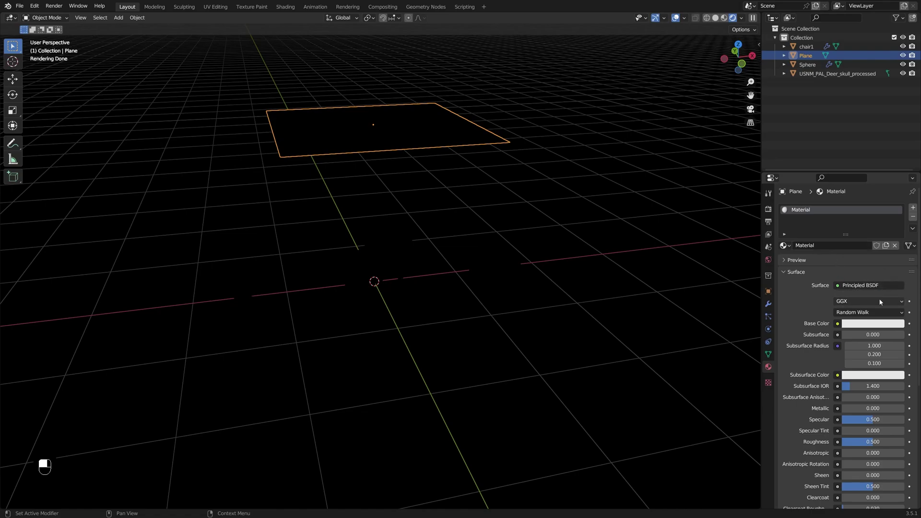
left_click(857, 286)
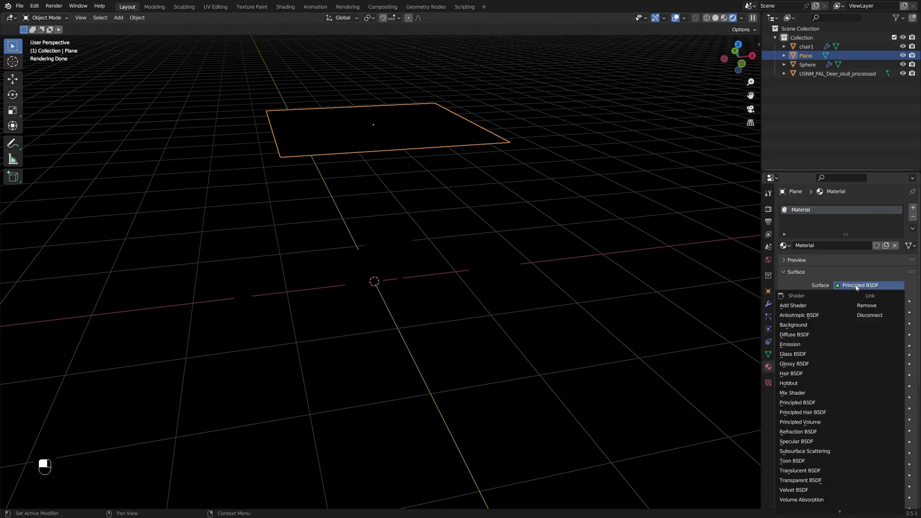
left_click(811, 345)
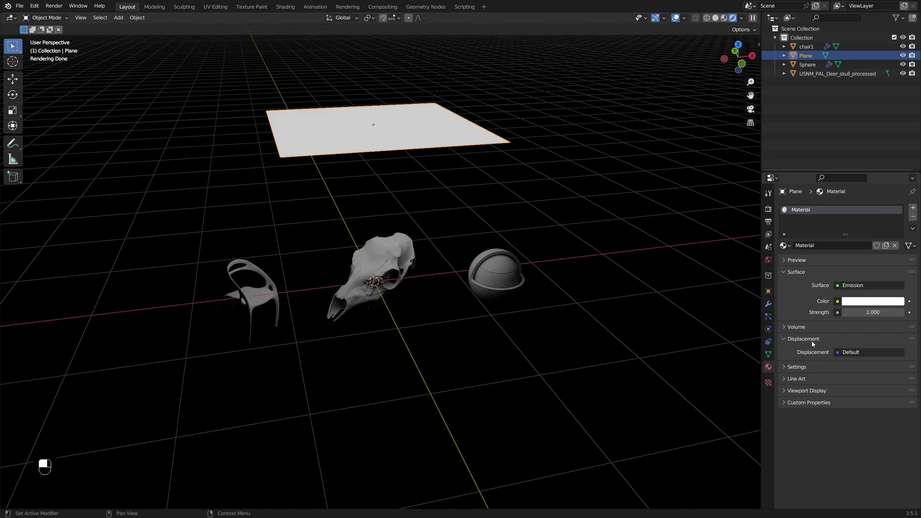
middle_click_drag(643, 328, 667, 312)
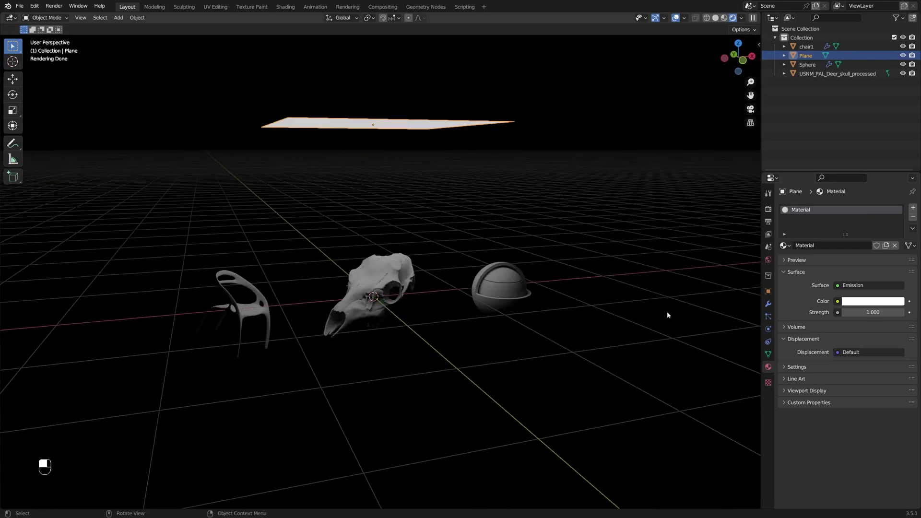
Keep the emission color white and set the overhead plane's emission strength to 16.
left_click(856, 302)
mouse_move(858, 206)
left_mouse_down()
mouse_move(858, 227)
mouse_move(838, 203)
mouse_move(861, 220)
left_mouse_up()
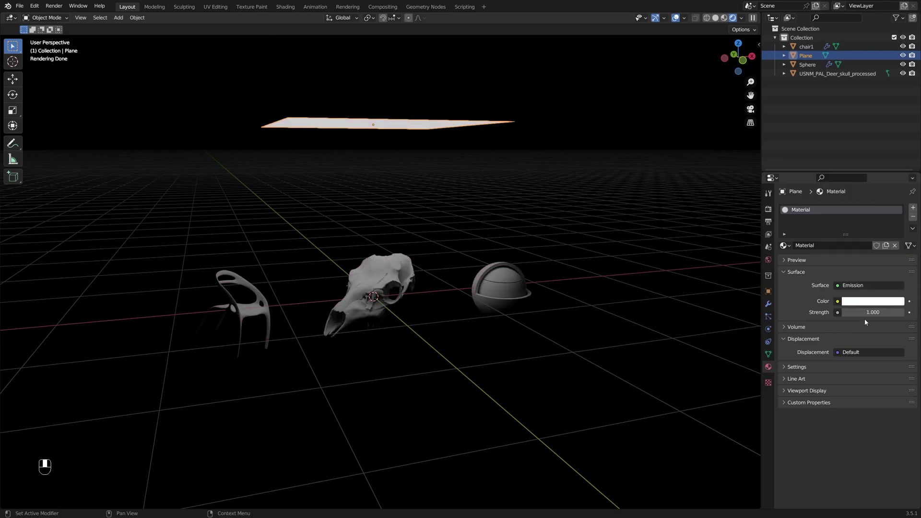
left_click_drag(865, 313, 902, 313)
In front view, duplicate the plane, rotate the copy about 90° around the 3D cursor to stand beside the sphere, and enlarge it.
middle_click_drag(490, 230, 484, 234)
key("KP_1")
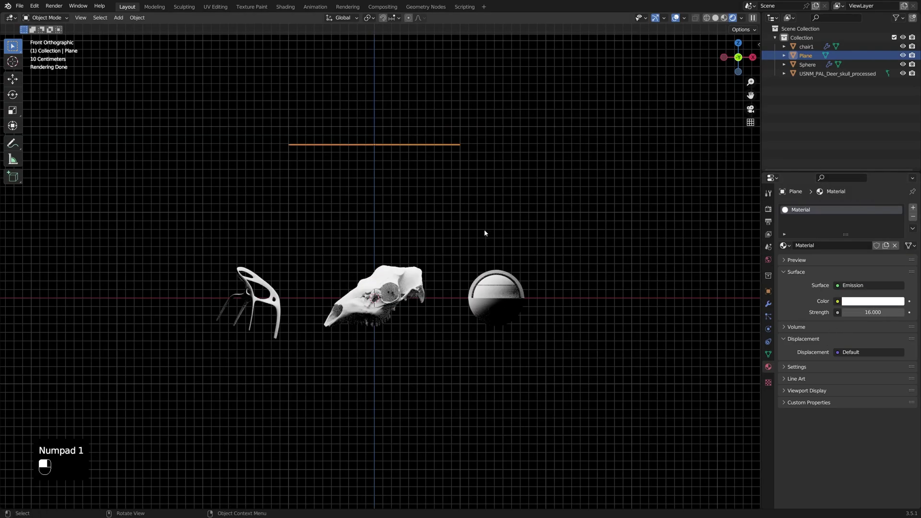
key("period")
left_click(537, 232)
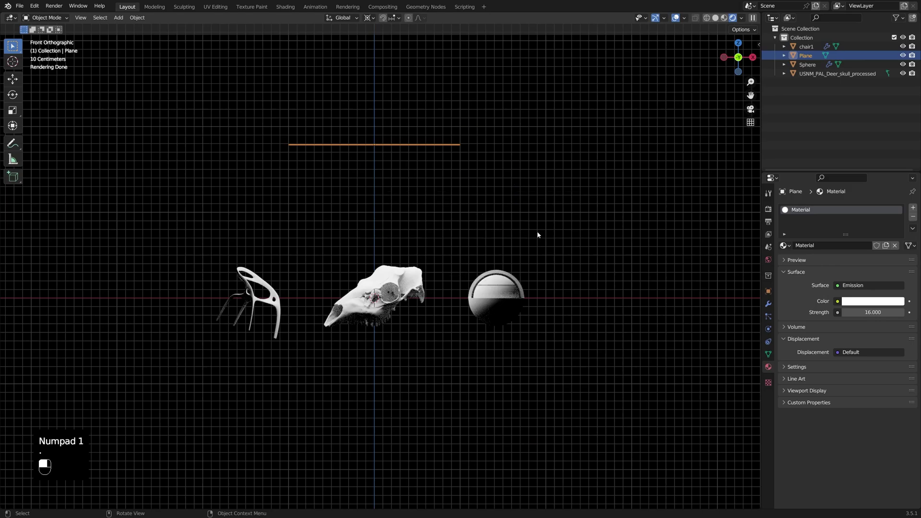
scroll(435, 272, "down", 1)
key("shift+d")
key("r")
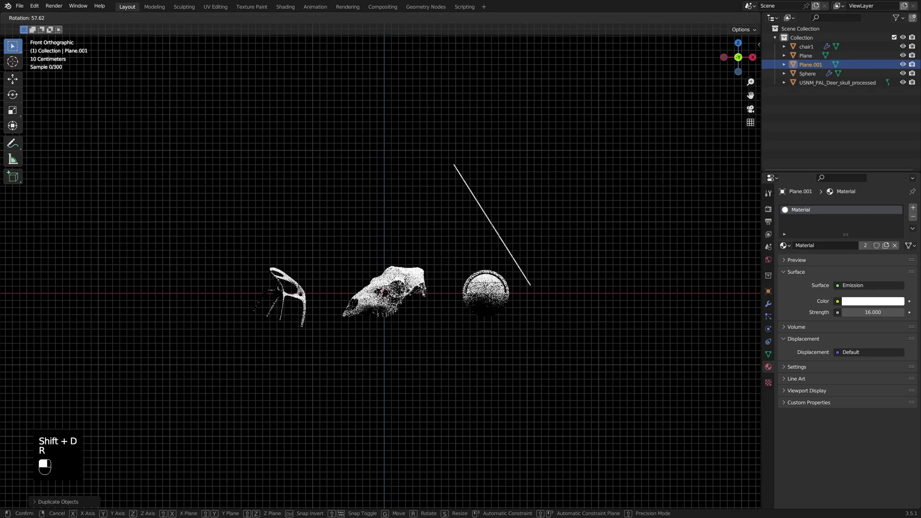
left_click(436, 373)
key("s")
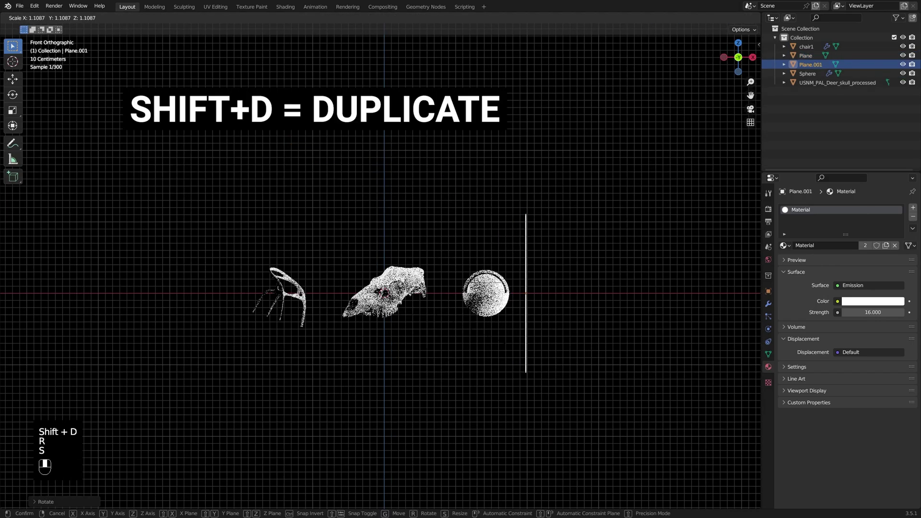
left_click(552, 352)
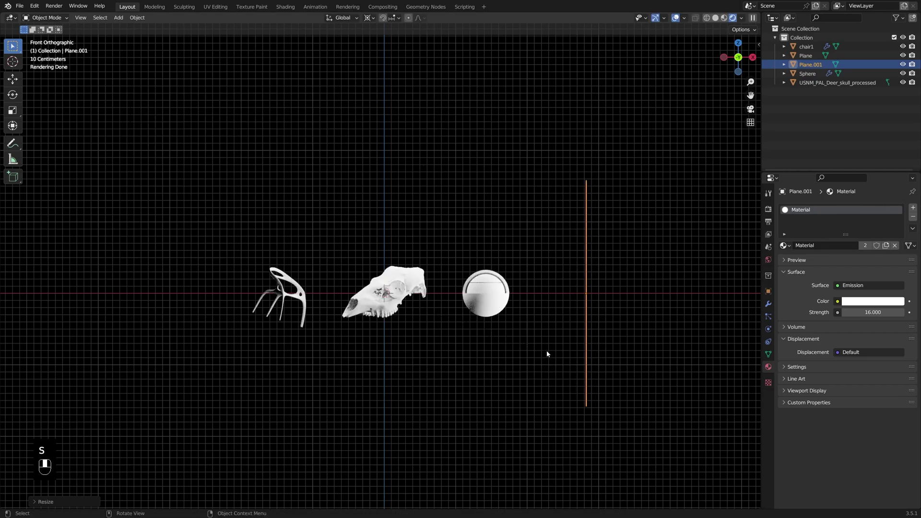
In top view, duplicate the side plane and rotate the copy about 90° around the 3D cursor to stand behind the objects.
key("KP_7")
key("shift+d")
key("r")
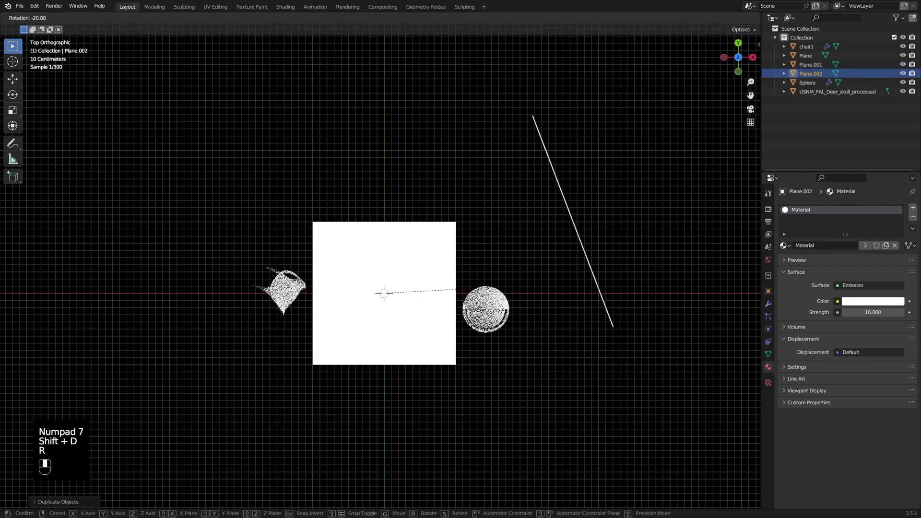
left_click(410, 221)
middle_click_drag(411, 220, 747, 322)
middle_click_drag(605, 253, 537, 333, "shift")
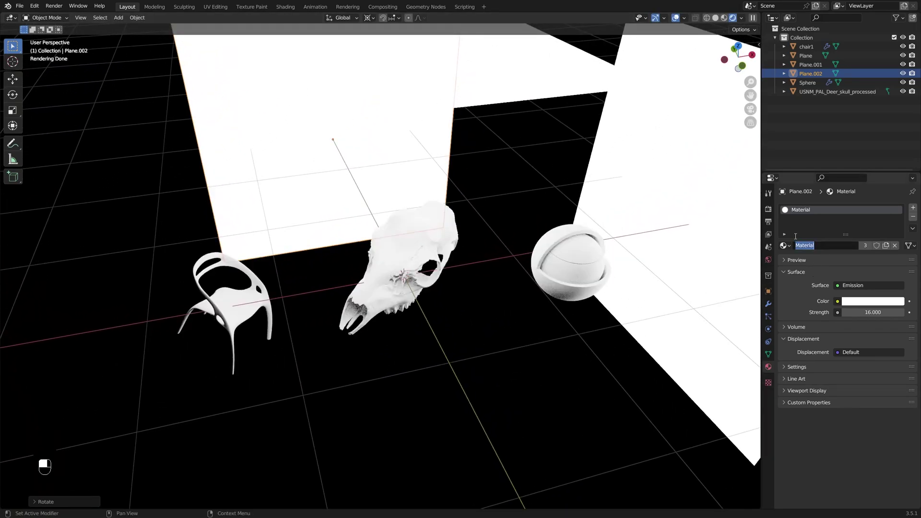
Rename the shared emission material "bright" and make a separate copy of it for the back plane.
type("bright")
key("Return")
left_click(886, 245)
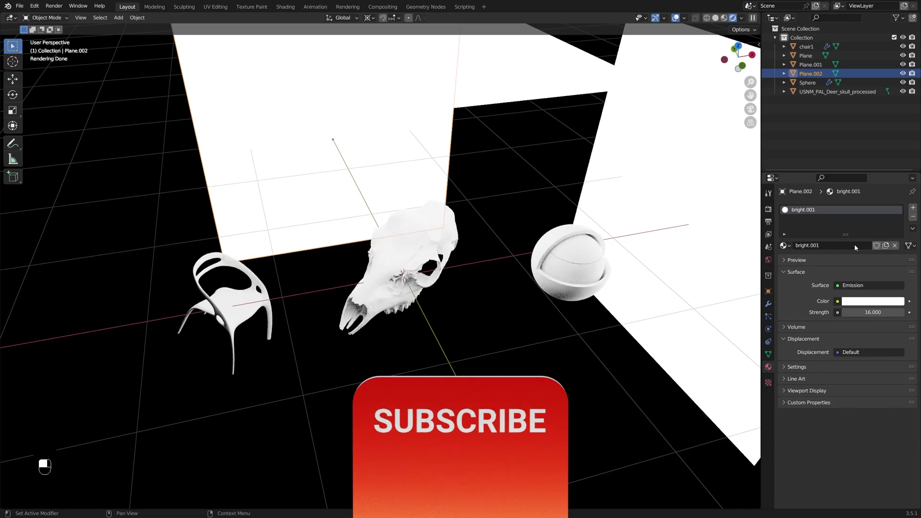
Set the back plane's emission strength to 1 and rename its material "lessbright".
mouse_move(516, 255)
middle_mouse_down("shift")
mouse_move(508, 269)
mouse_move(508, 257)
middle_mouse_up("shift")
left_click_drag(872, 313, 801, 313, "ctrl")
scroll(565, 260, "down", 3)
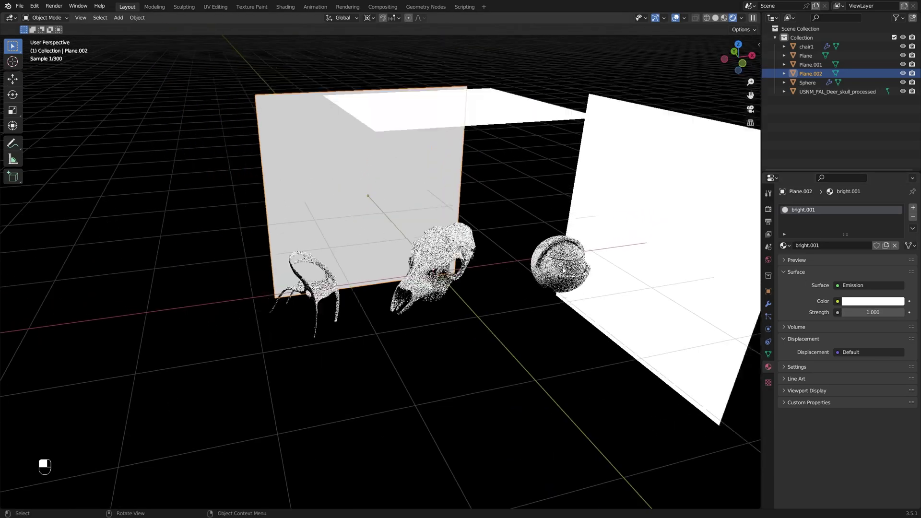
middle_click_drag(565, 260, 560, 263, "shift")
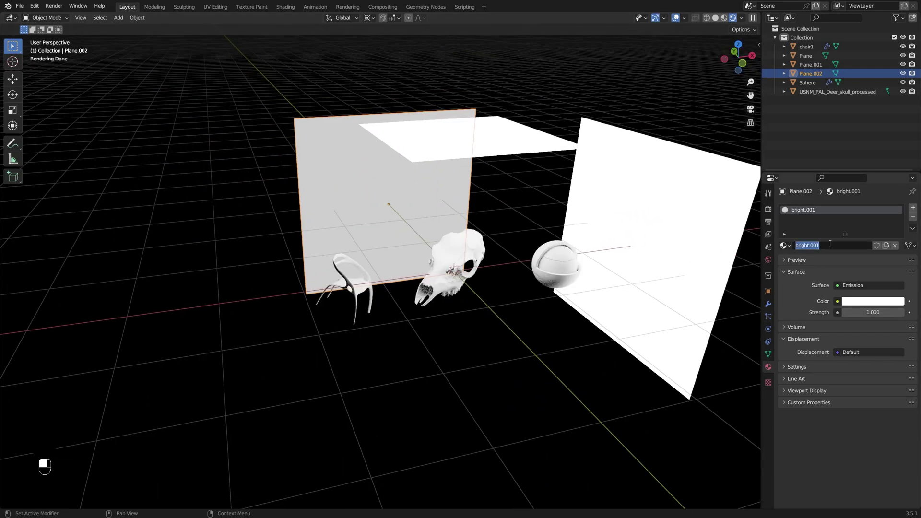
type("lessbright")
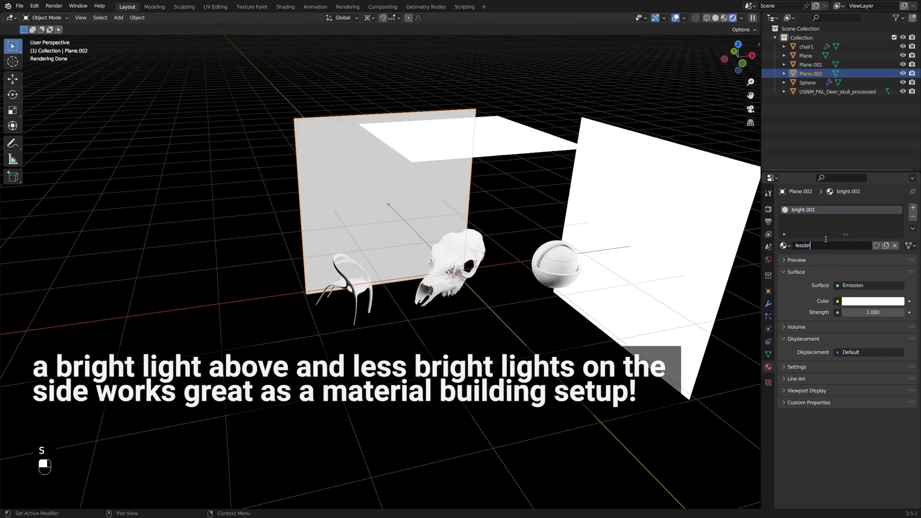
key("Return")
Assign the existing lessbright material to the side plane beside the sphere, and select the deer skull.
left_click(695, 214)
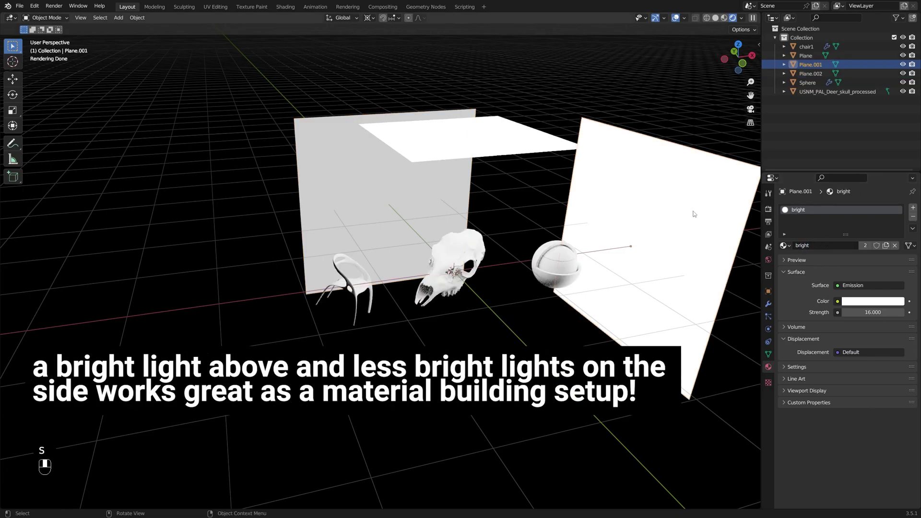
left_click(786, 245)
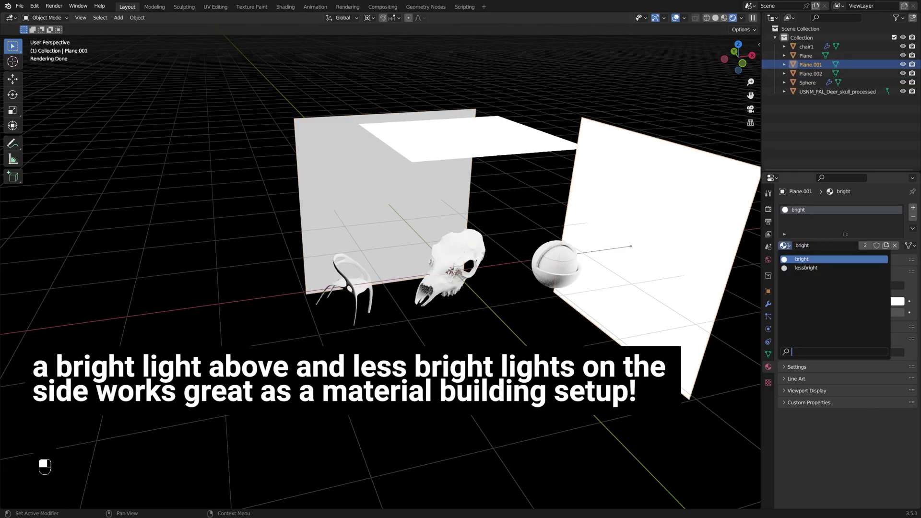
left_click(807, 267)
mouse_move(638, 283)
middle_mouse_down()
mouse_move(664, 294)
mouse_move(629, 290)
middle_mouse_up()
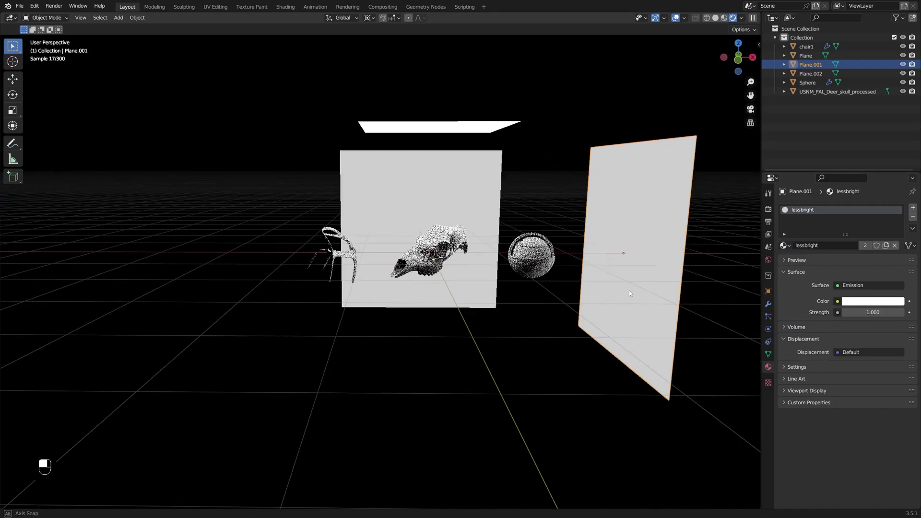
left_click(413, 257)
scroll(418, 257, "up", 3)
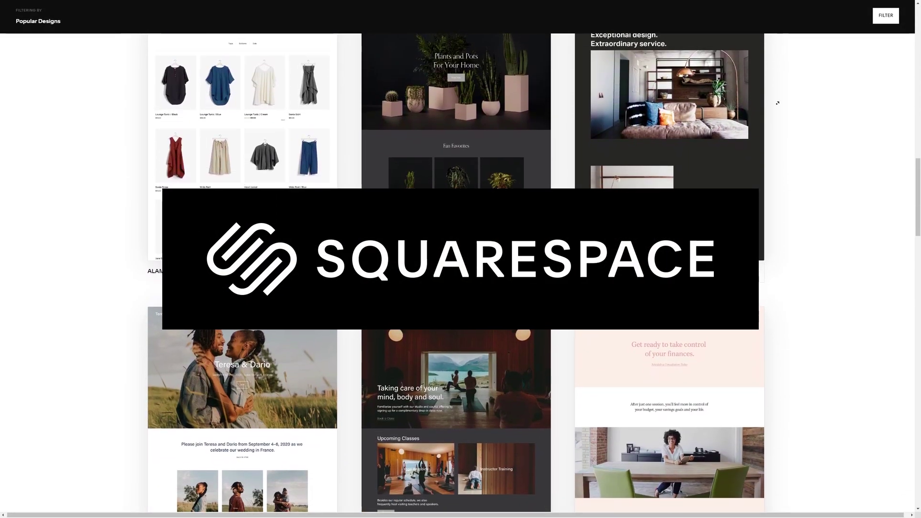
Switch to Squarespace, browse the popular designs, and open the portfolio site's pages.
scroll(778, 101, "up", 20)
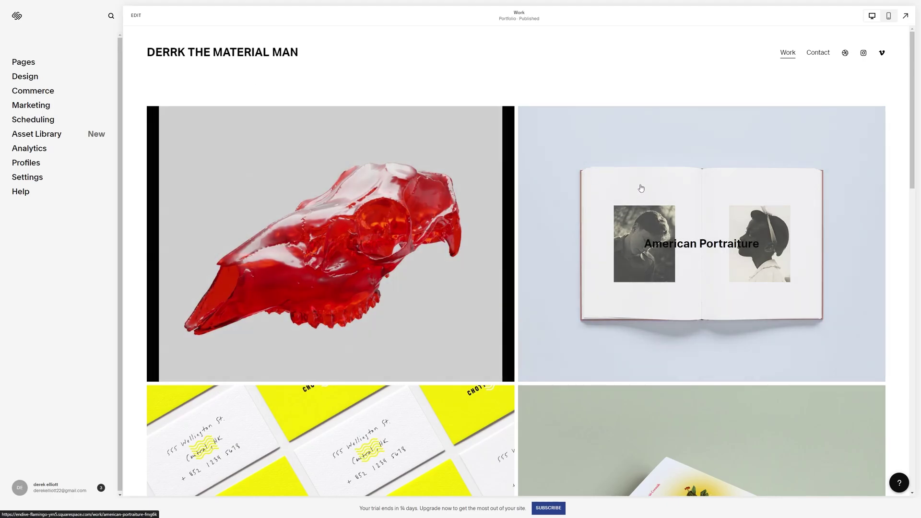
left_click(49, 62)
left_click(79, 75)
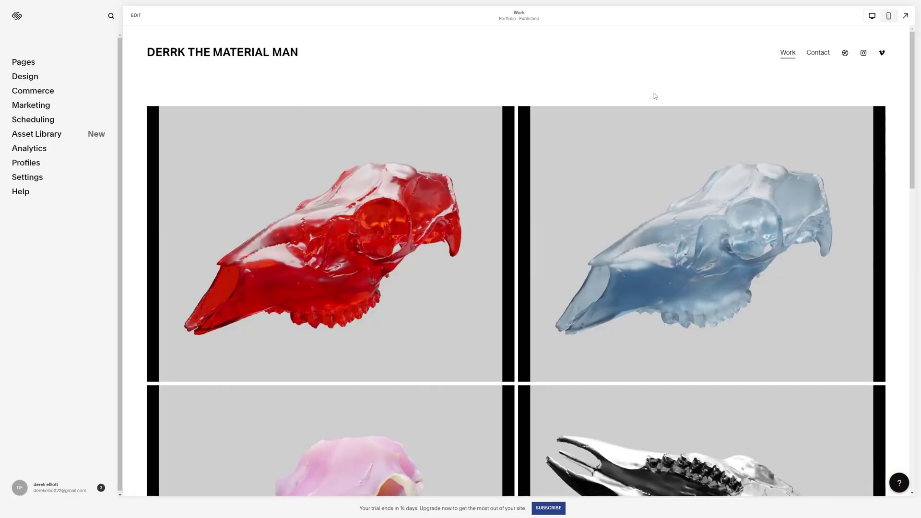
Open the portfolio site's Contact page in edit mode and open the settings of its large hat photo.
mouse_move(911, 62)
left_mouse_down()
mouse_move(911, 275)
mouse_move(908, 68)
left_mouse_up()
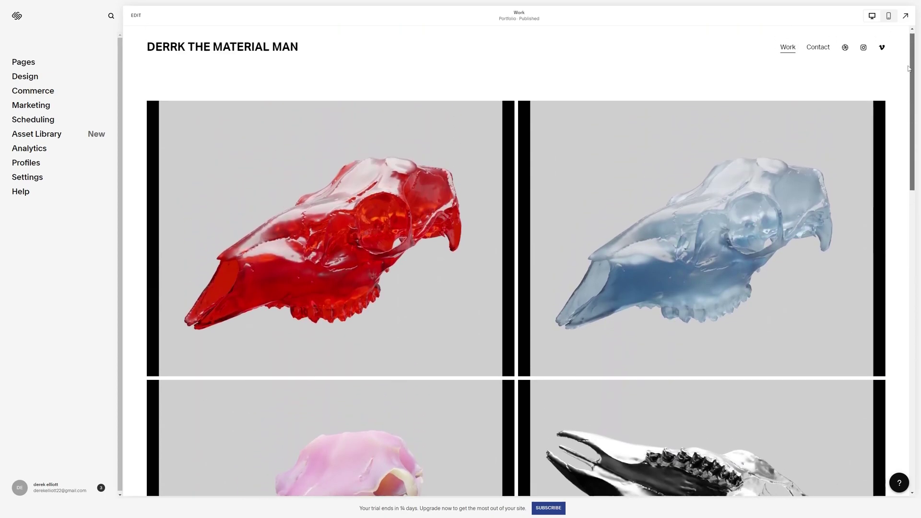
left_click(823, 51)
scroll(617, 200, "down", 2)
scroll(563, 171, "up", 2)
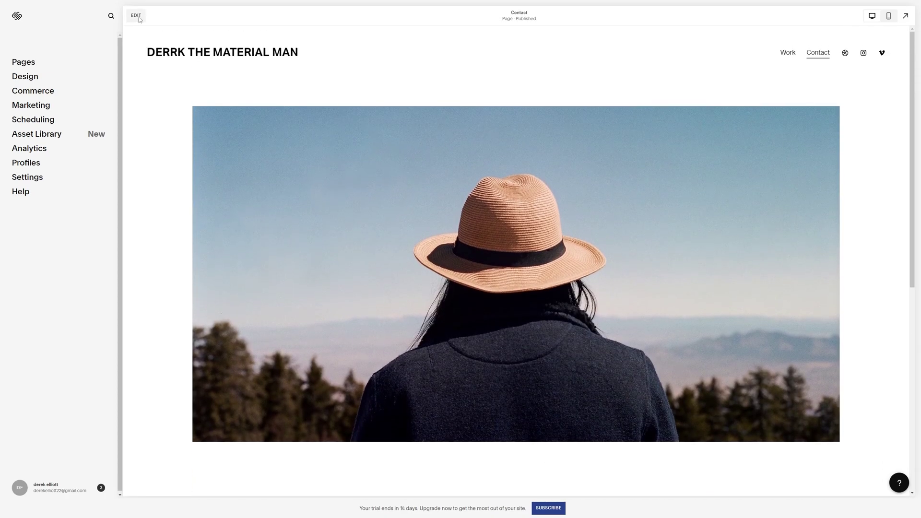
left_click(137, 16)
left_click(142, 95)
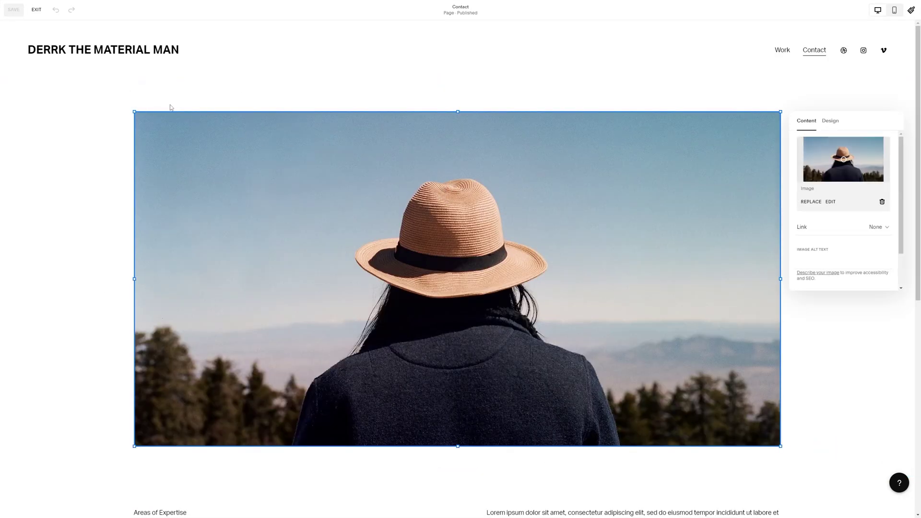
Replace the hat photo with a portrait photo and narrow it to about a third of its width.
left_click(811, 202)
left_click(785, 271)
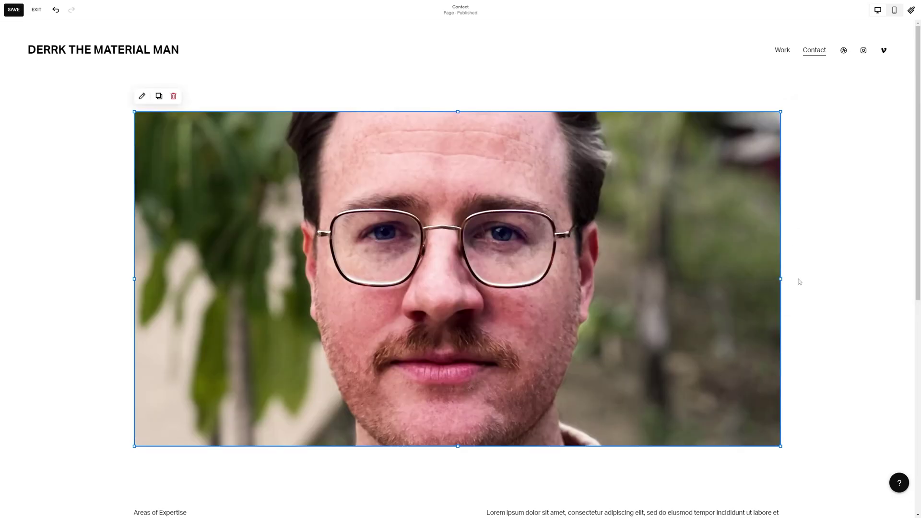
left_click_drag(780, 279, 350, 274)
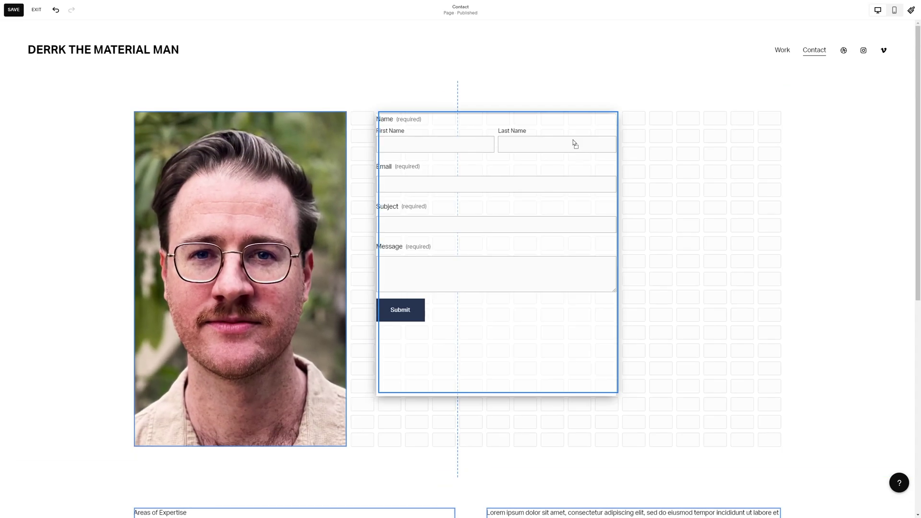
Place the contact form beside the portrait and add the heading "HIRE ME PLEASE!!!" above it.
left_click_drag(574, 142, 559, 184)
left_click(37, 97)
left_click_drag(35, 144, 446, 128)
left_click(394, 118)
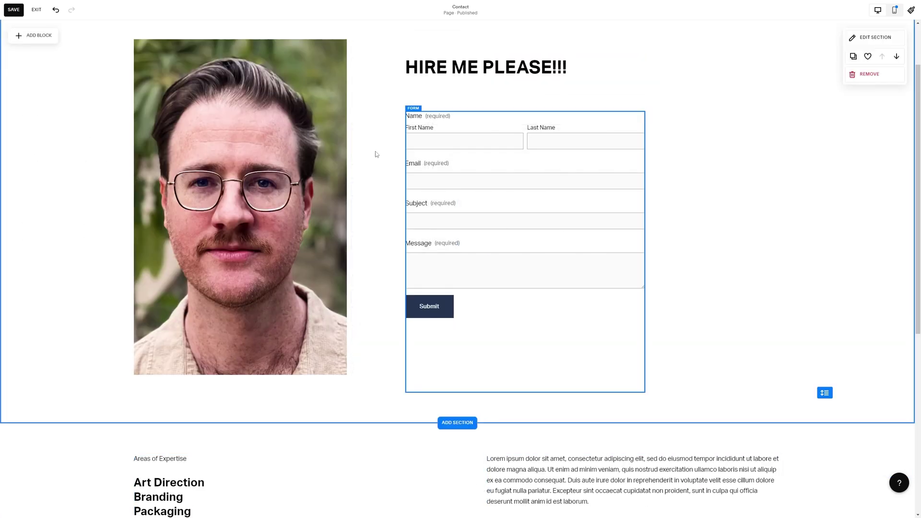
Shorten the portrait from its lower edge and align the contact form's Submit button to the right.
left_click(244, 371)
left_click_drag(245, 371, 245, 322)
left_click(440, 311)
left_click(413, 96)
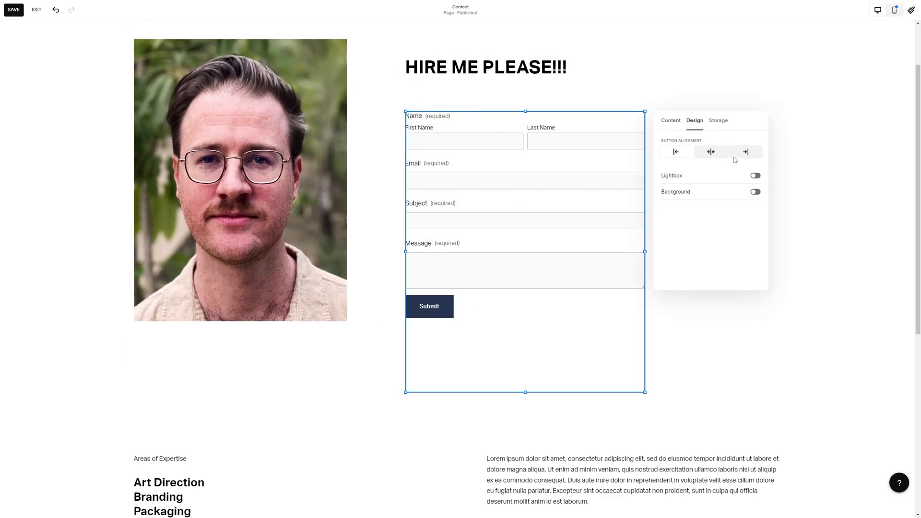
left_click(745, 152)
key("Escape")
Preview the Contact and Work pages in mobile view, and check the Work page in desktop view.
scroll(816, 120, "up", 2)
left_click(895, 10)
scroll(543, 268, "down", 5)
scroll(533, 192, "up", 5)
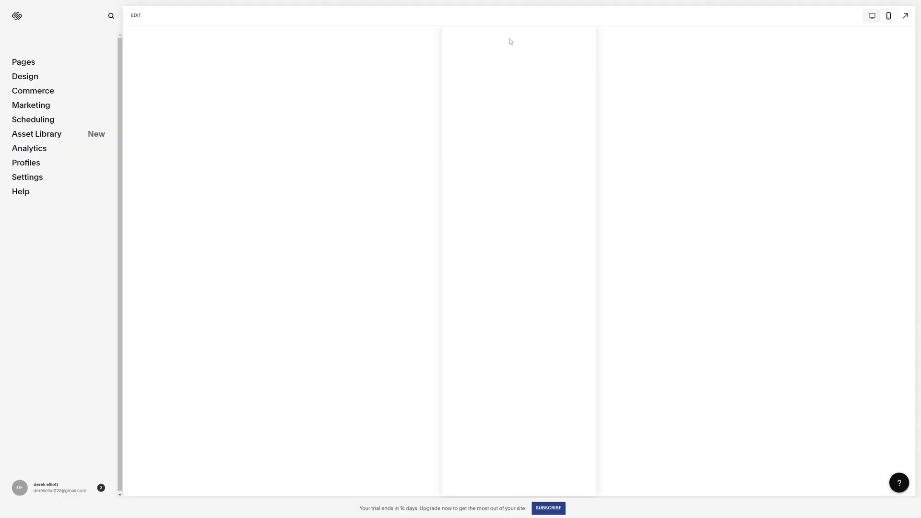
scroll(519, 268, "down", 5)
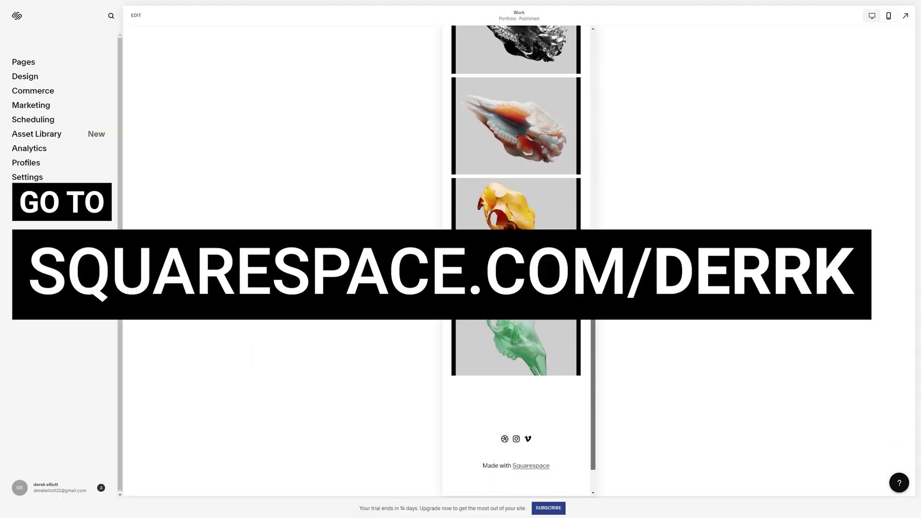
scroll(519, 268, "up", 5)
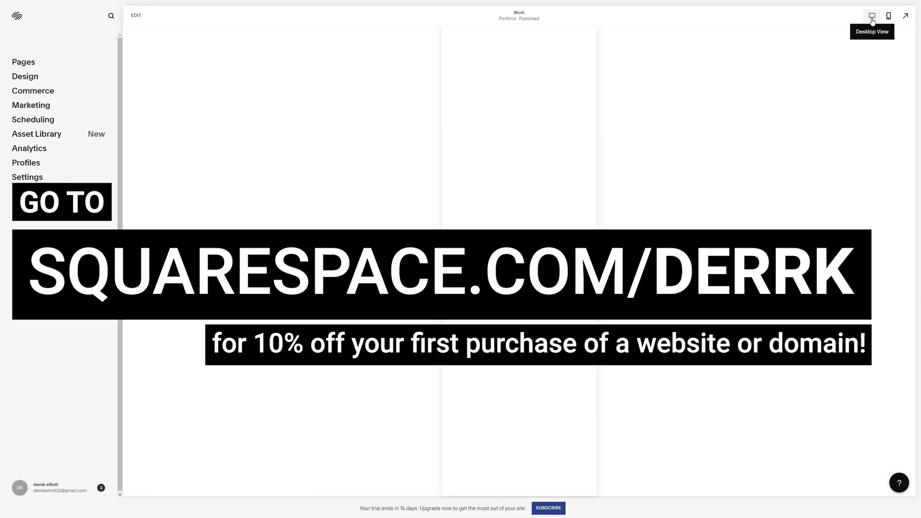
left_click(872, 15)
scroll(920, 249, "down", 10)
scroll(919, 248, "down", 8)
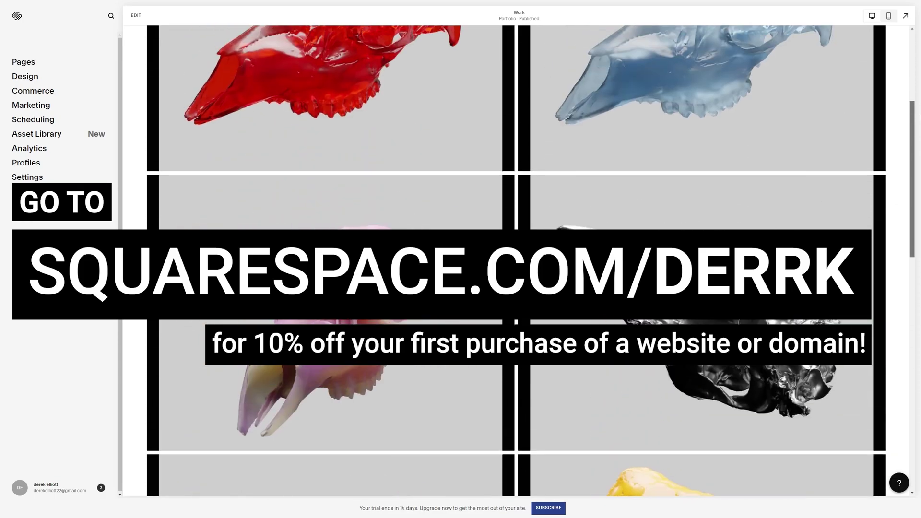
scroll(920, 249, "up", 4)
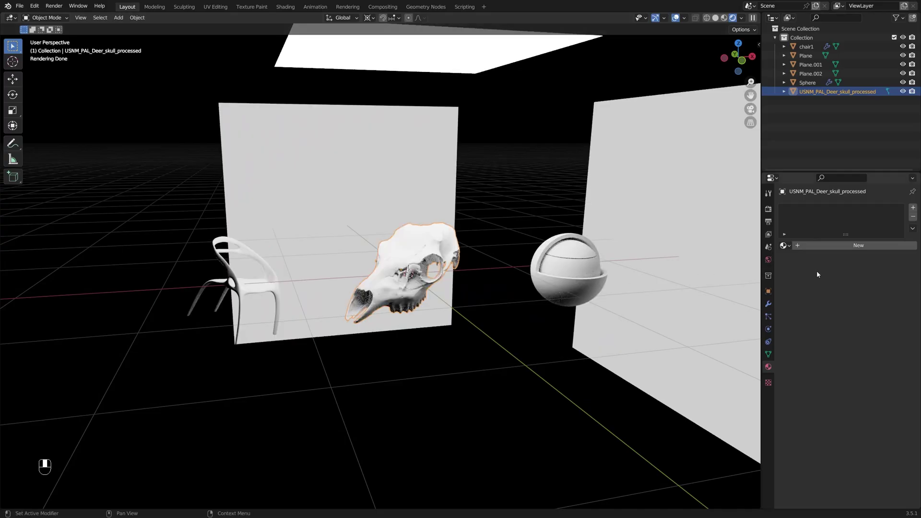
Switch to Blender, give the deer skull a new material, and set its base color to red.
left_click(881, 248)
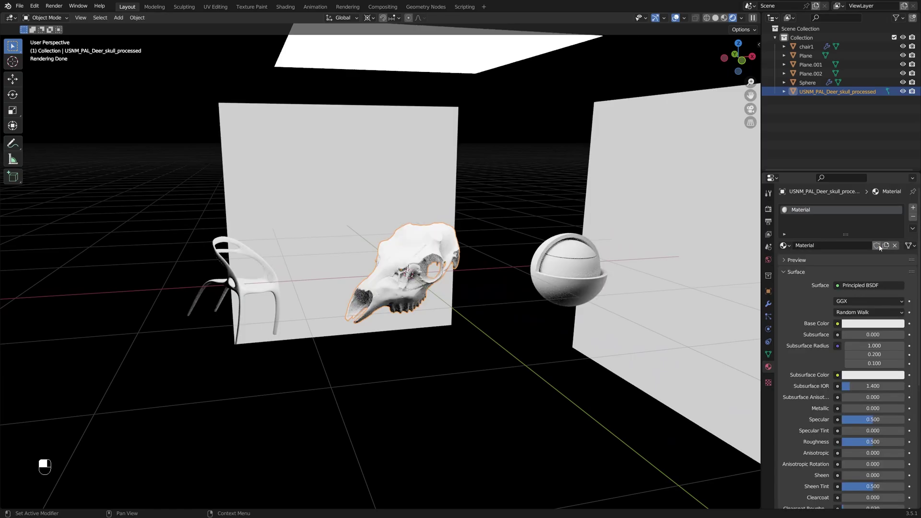
left_click(868, 325)
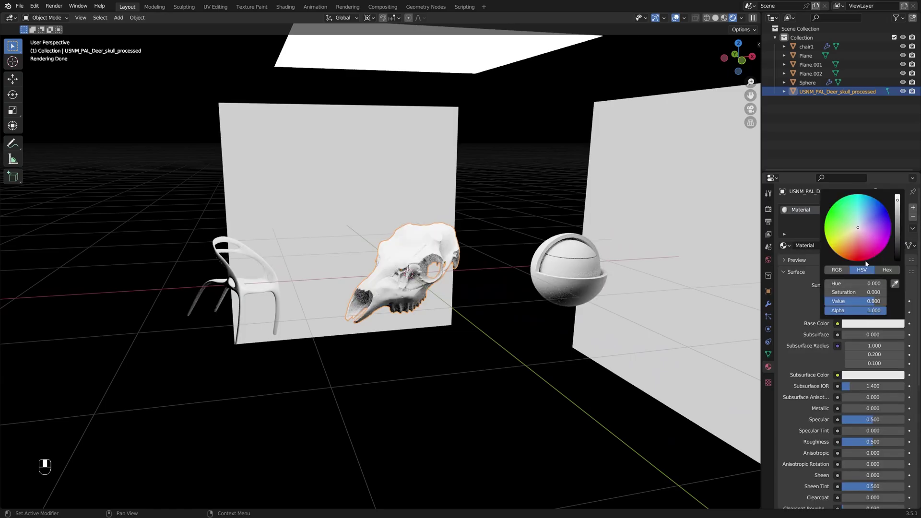
left_click_drag(867, 262, 840, 258)
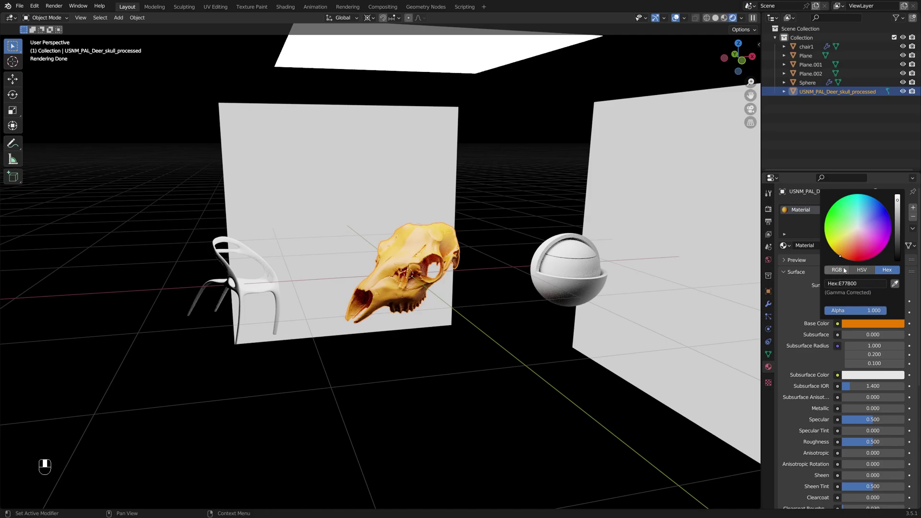
mouse_move(856, 253)
left_mouse_down()
mouse_move(871, 243)
mouse_move(857, 261)
left_mouse_up()
left_click(569, 269)
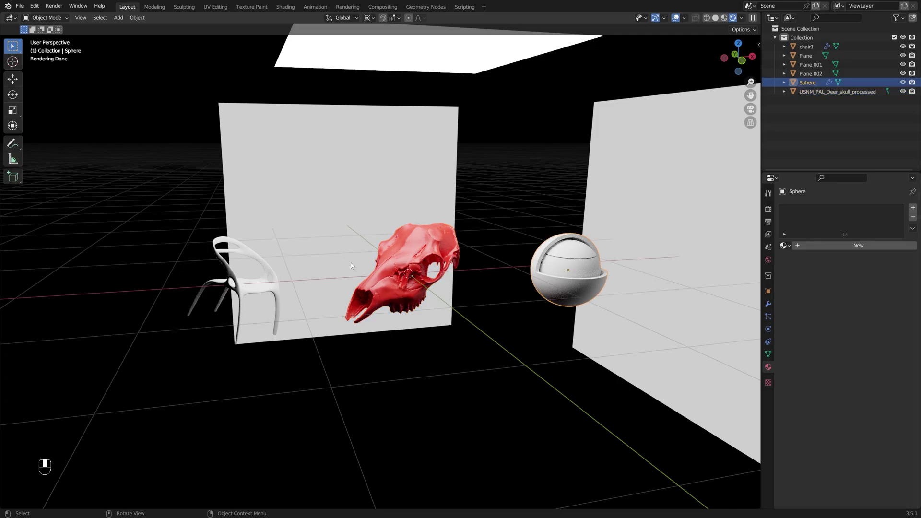
left_click(269, 272)
key("KP_Decimal")
middle_click_drag(346, 271, 378, 265)
scroll(376, 265, "down", 7)
middle_click_drag(552, 257, 507, 262, "shift")
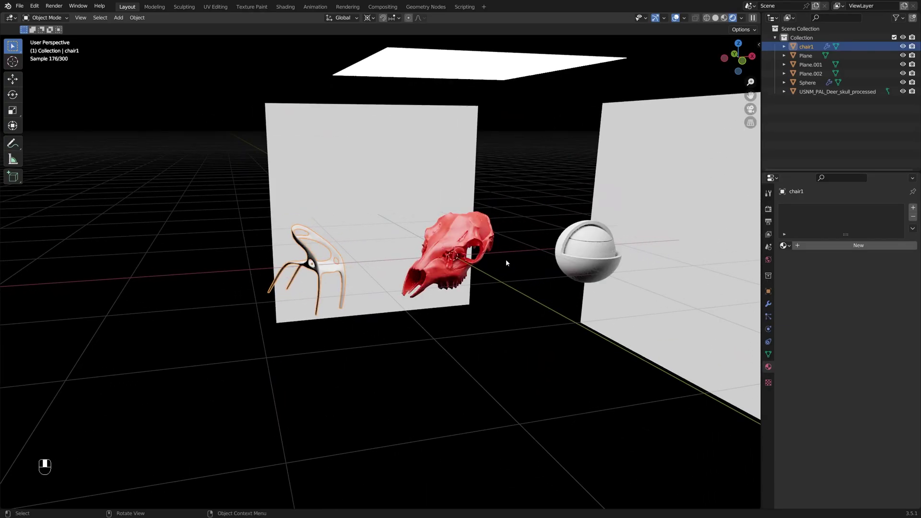
left_click(783, 246)
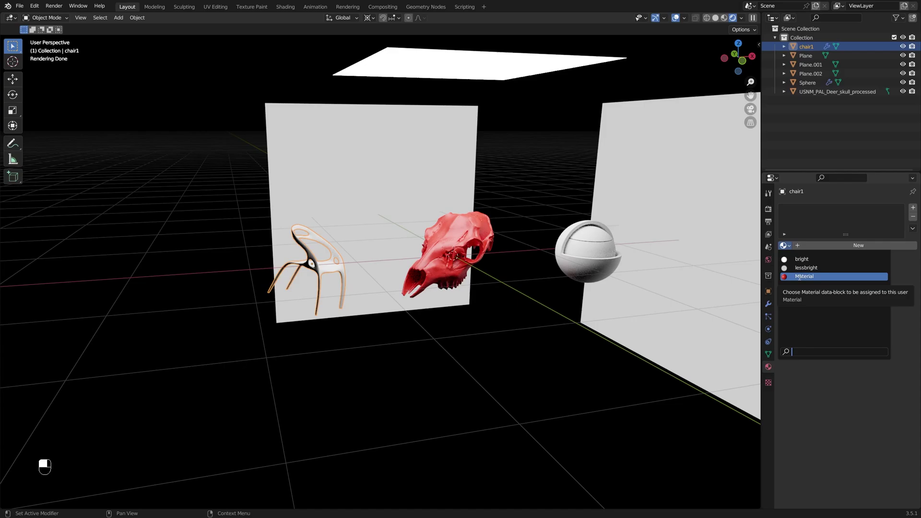
left_click(611, 263)
Link the deer skull's red material to the chair and the sphere with Link Materials.
left_click(597, 259)
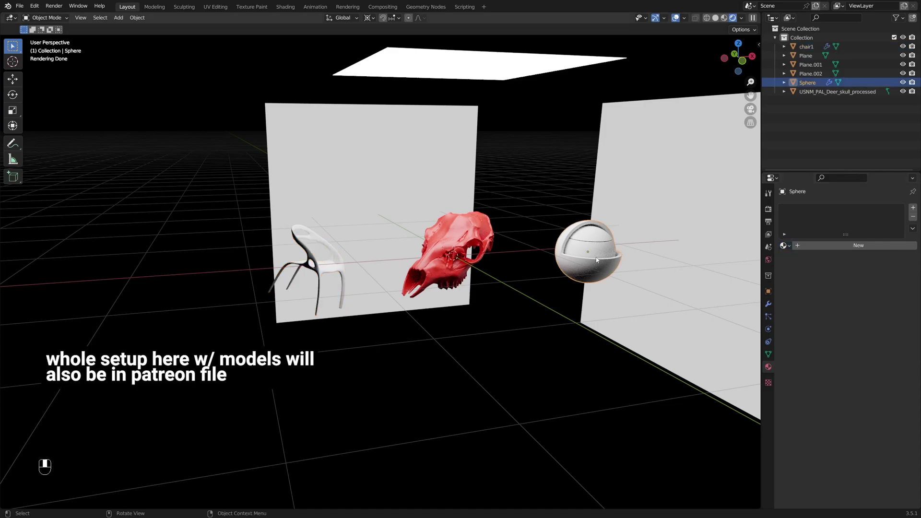
left_click(343, 265, "shift")
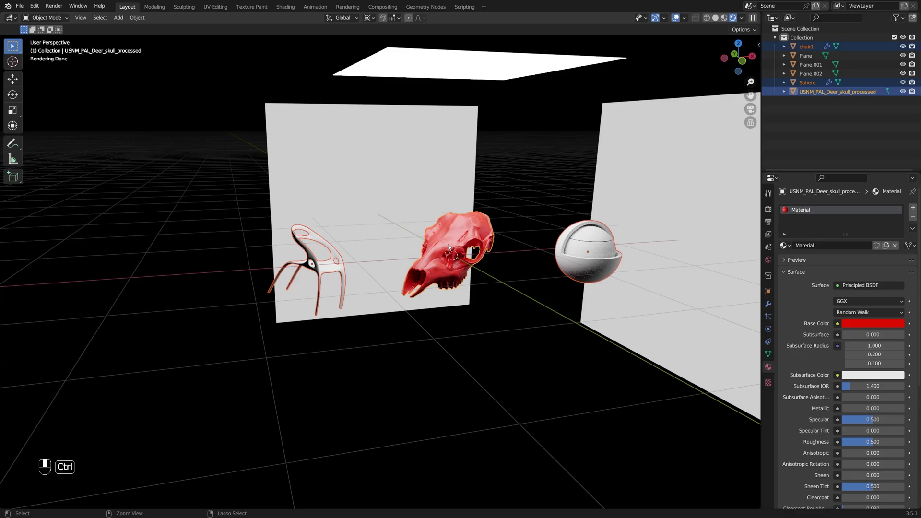
key("ctrl+l")
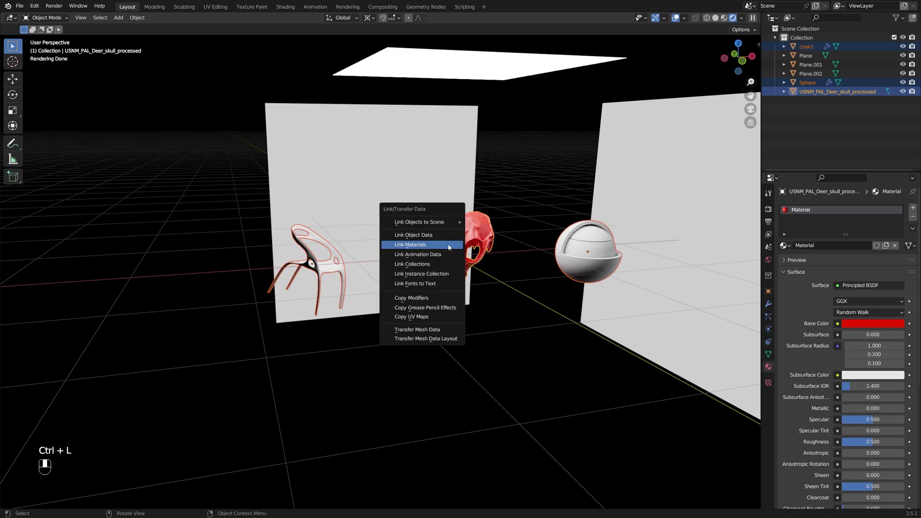
left_click(449, 246)
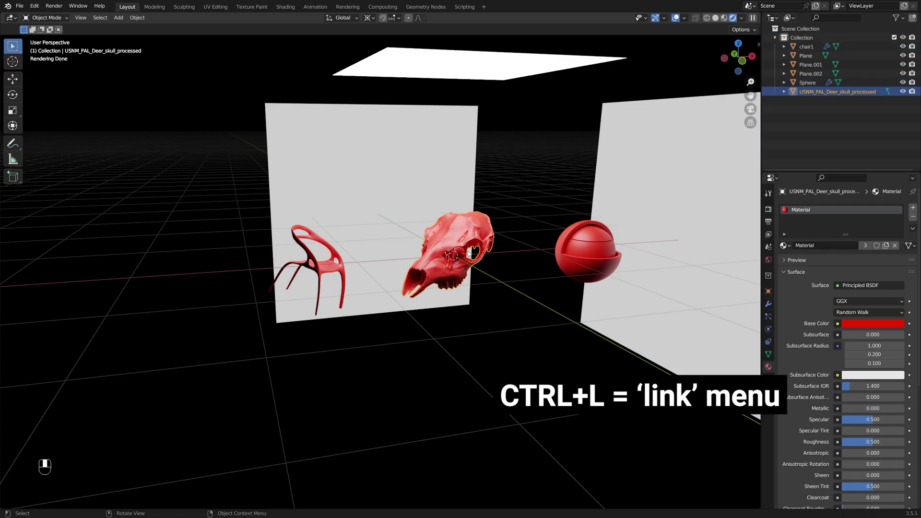
Split off a Shader Editor beside the 3D viewport, hide its sidebar, and frame the Principled BSDF node.
middle_click_drag(470, 254, 576, 252)
scroll(459, 246, "up", 3)
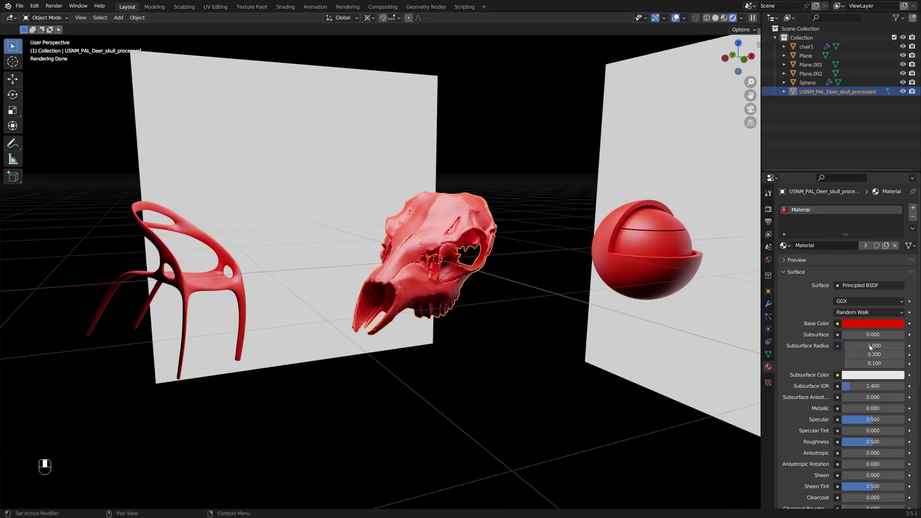
left_click_drag(2, 13, 259, 144)
left_click(11, 19)
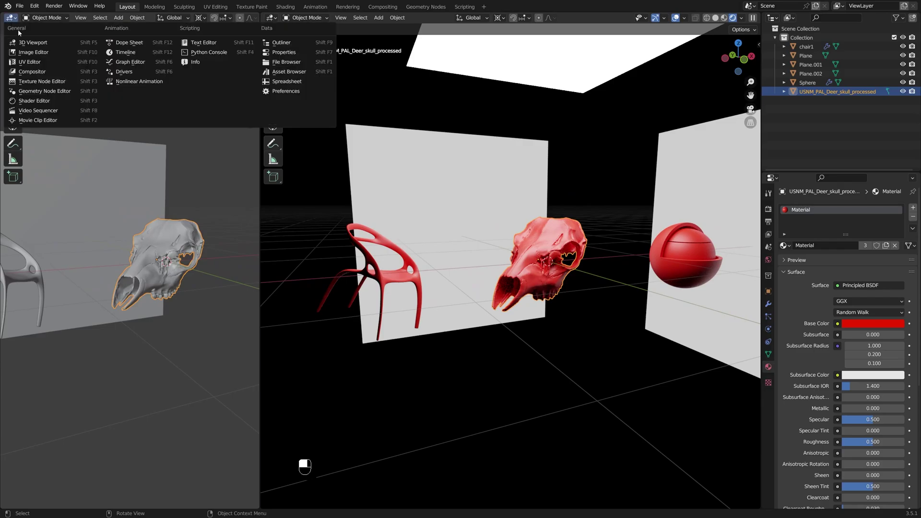
left_click(36, 100)
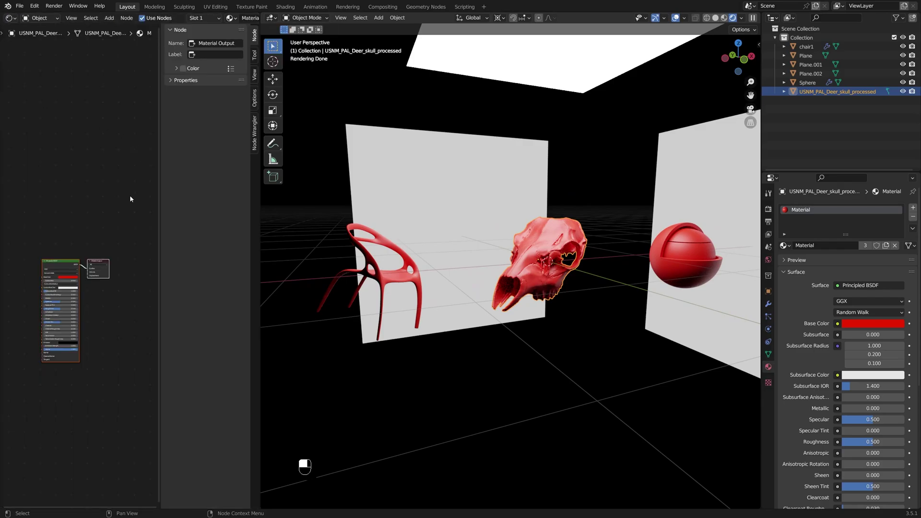
key("n")
middle_click_drag(137, 197, 193, 126, "ctrl")
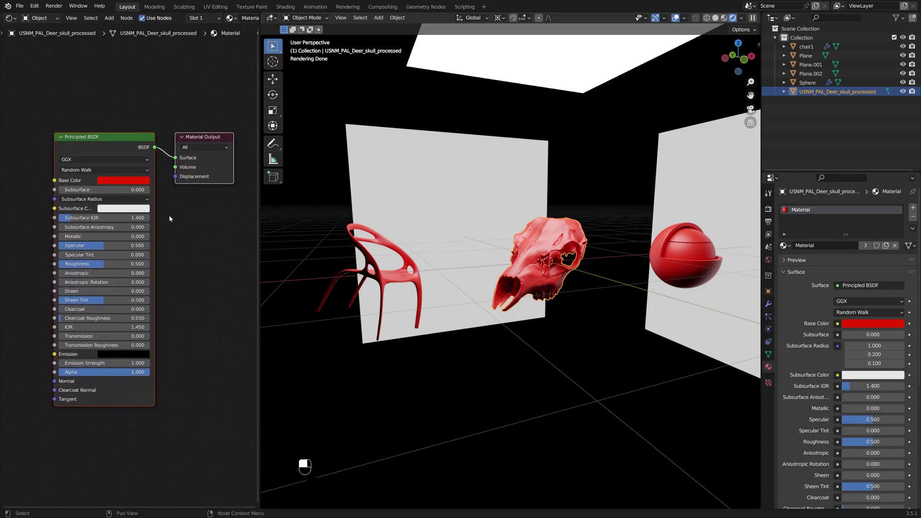
middle_click_drag(169, 219, 199, 212, "ctrl")
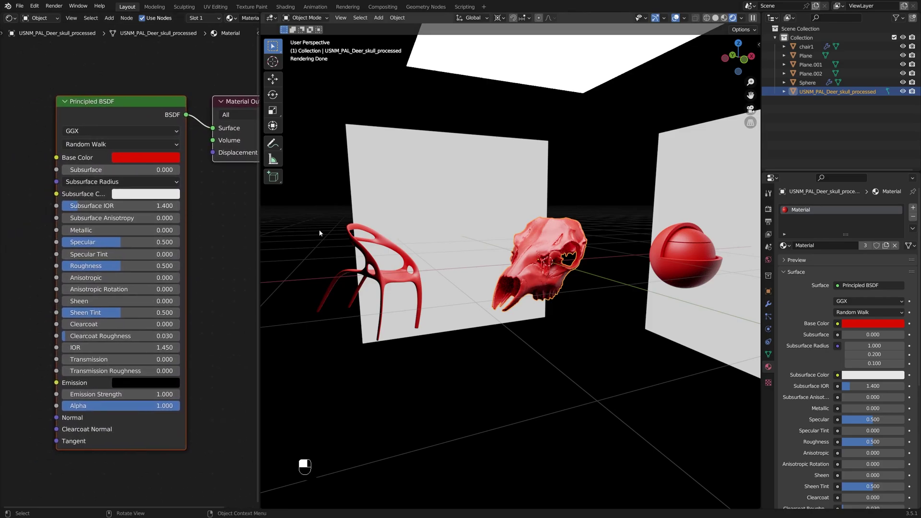
Move the chair closer to the deer skull.
middle_click_drag(551, 271, 541, 267, "shift")
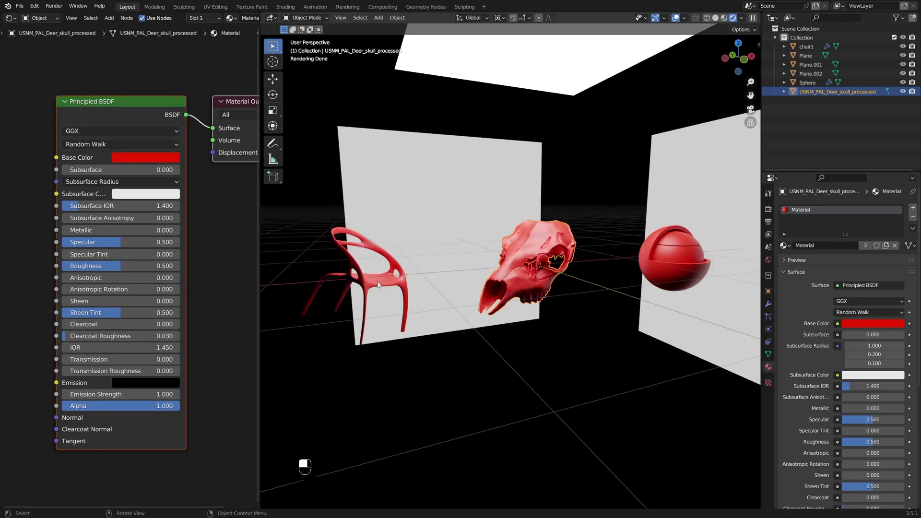
scroll(383, 283, "up", 2)
left_click(401, 283)
key("g")
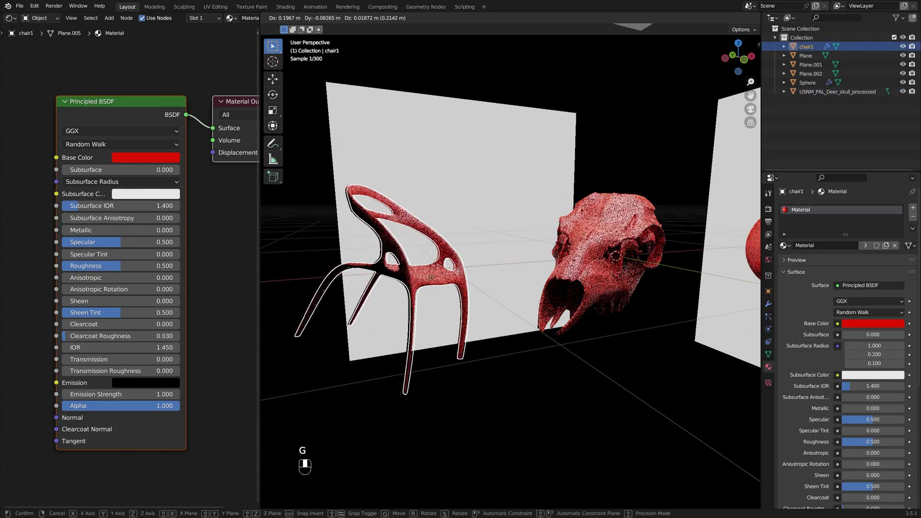
left_click(481, 278)
Try lower and higher roughness on the red material, ending at 0.685, with the deer skull framed up close.
left_click_drag(136, 267, 84, 266)
middle_click_drag(583, 237, 401, 249)
left_click(620, 239)
key("KP_Decimal")
left_click_drag(111, 268, 185, 268)
middle_click_drag(508, 253, 543, 223, "shift")
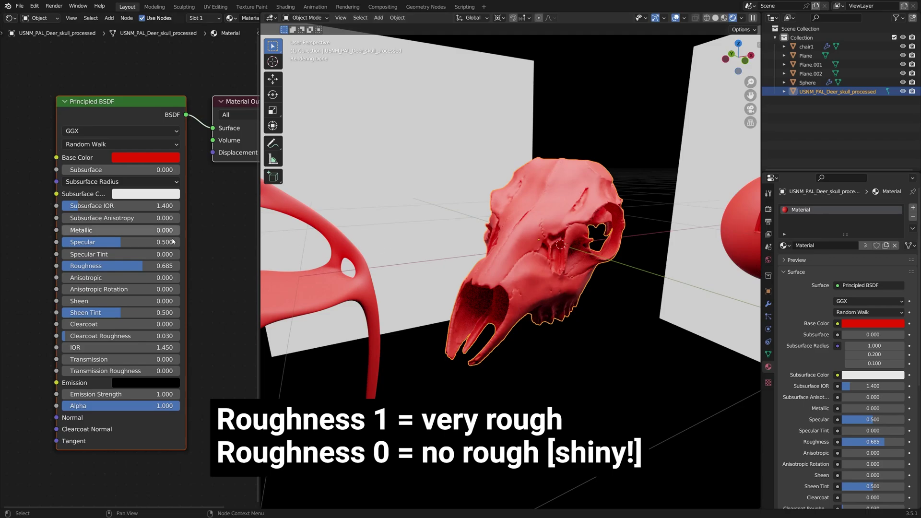
Turn the shared material into a light pink metal with Metallic 1.000 and Roughness 0.213.
left_click_drag(142, 266, 101, 266)
left_click_drag(63, 231, 180, 230)
left_click_drag(158, 267, 191, 296)
left_click(148, 159)
Move the sphere closer to the deer skull and rotate it freely to turn its cutaway toward the view.
middle_click_drag(402, 256, 567, 238)
left_click(610, 244)
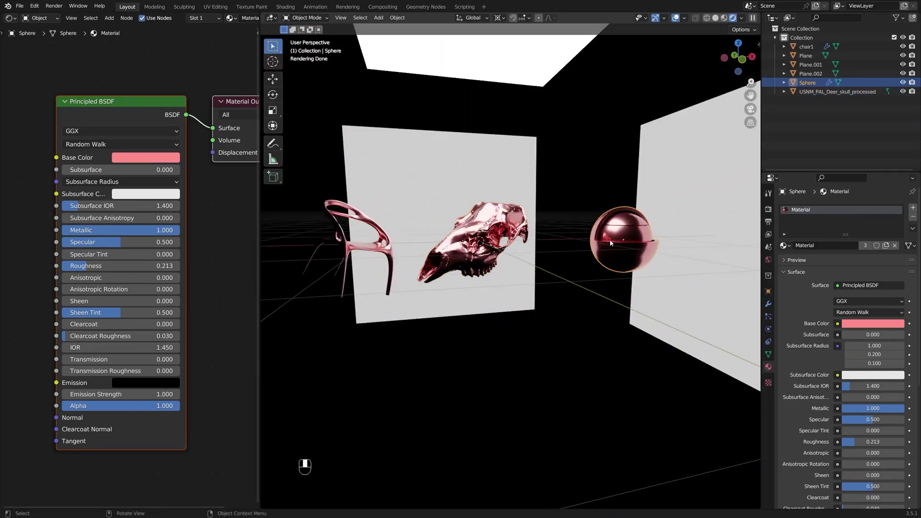
key("g")
key("r")
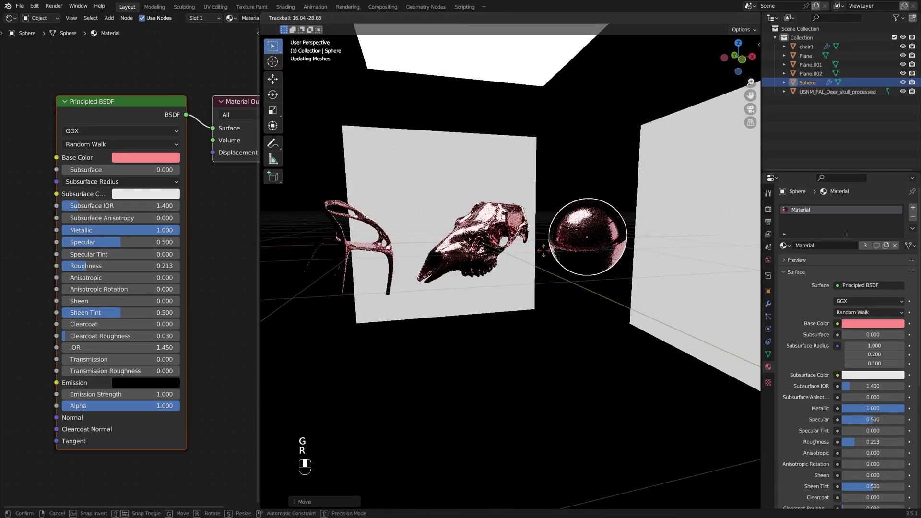
left_click(543, 250)
key("period")
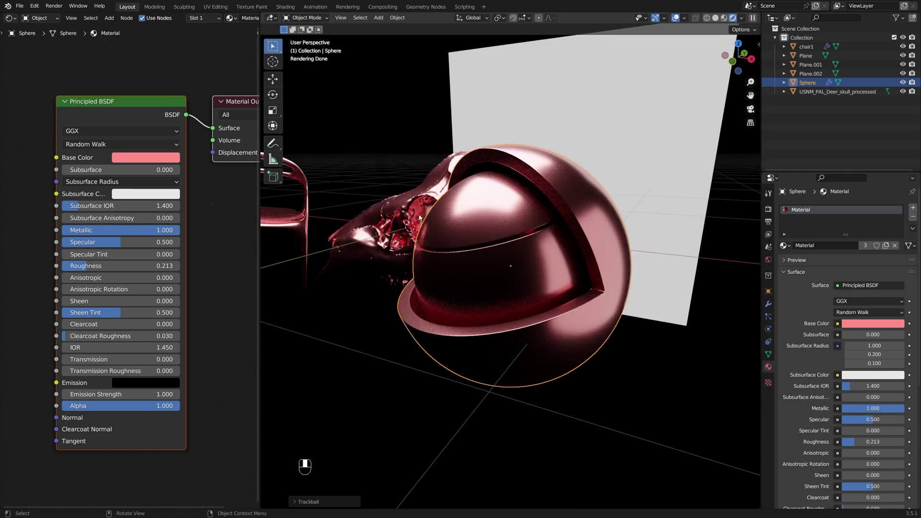
middle_click_drag(482, 234, 567, 244)
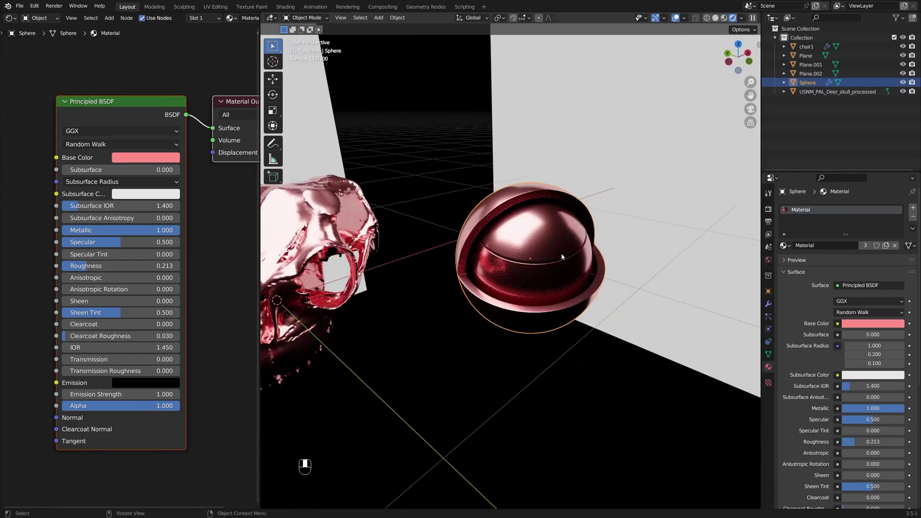
key("g")
left_click(524, 223)
Select the deer skull and center it in the viewport between the chair and the sphere.
middle_click_drag(461, 247, 485, 203, "shift")
scroll(485, 202, "down", 2)
left_click(384, 211)
middle_click_drag(384, 211, 528, 230, "shift")
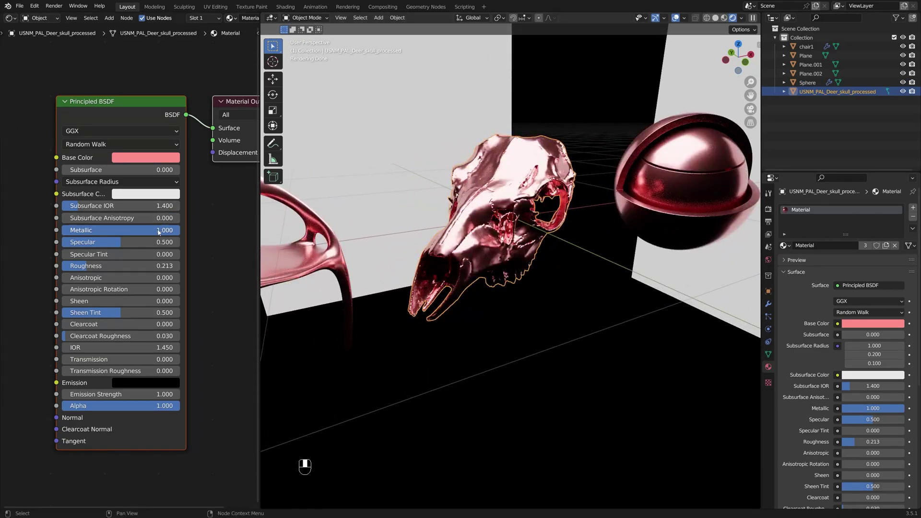
Turn the shared pink material into red glass with Metallic 0.000 and Transmission 1.000.
left_click_drag(158, 232, 62, 231)
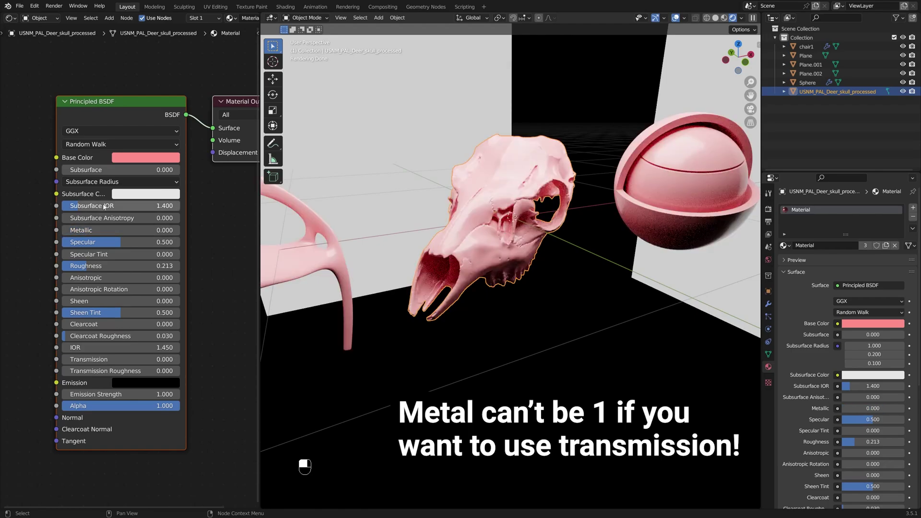
left_click_drag(132, 364, 265, 339)
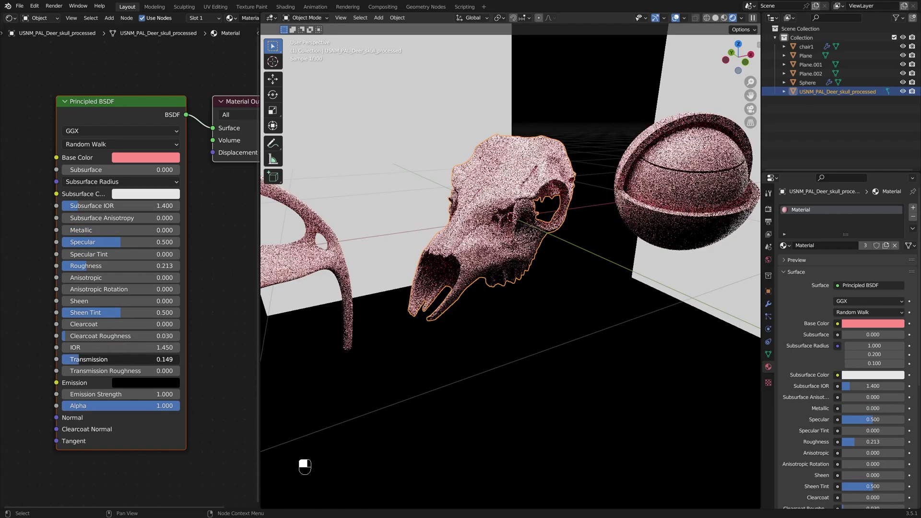
scroll(487, 234, "down", 2)
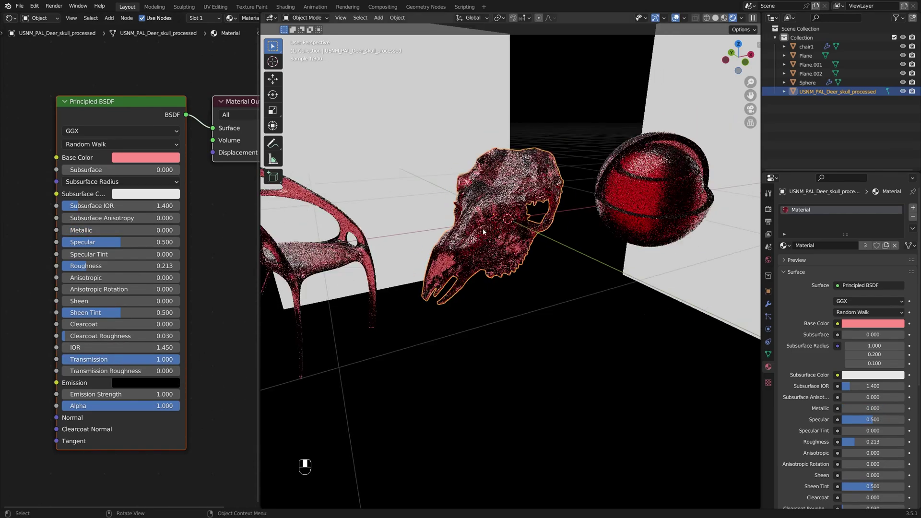
Select the chair and examine up close how the red glass material looks on it.
middle_click_drag(380, 247, 470, 207)
scroll(470, 206, "down", 4)
middle_click_drag(331, 231, 394, 237)
scroll(393, 237, "up", 4)
left_click(494, 249)
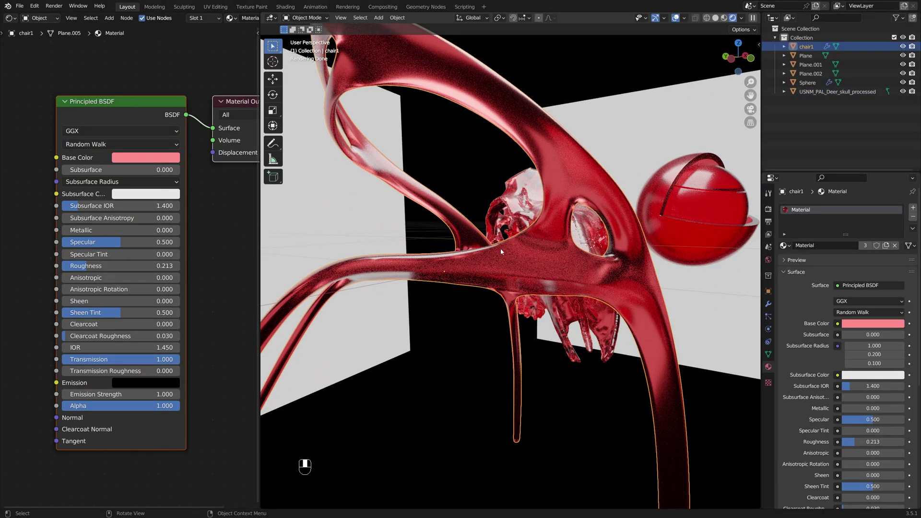
middle_click_drag(503, 248, 375, 298)
mouse_move(169, 365)
left_mouse_down()
mouse_move(154, 365)
mouse_move(169, 365)
left_mouse_up()
scroll(655, 294, "down", 8)
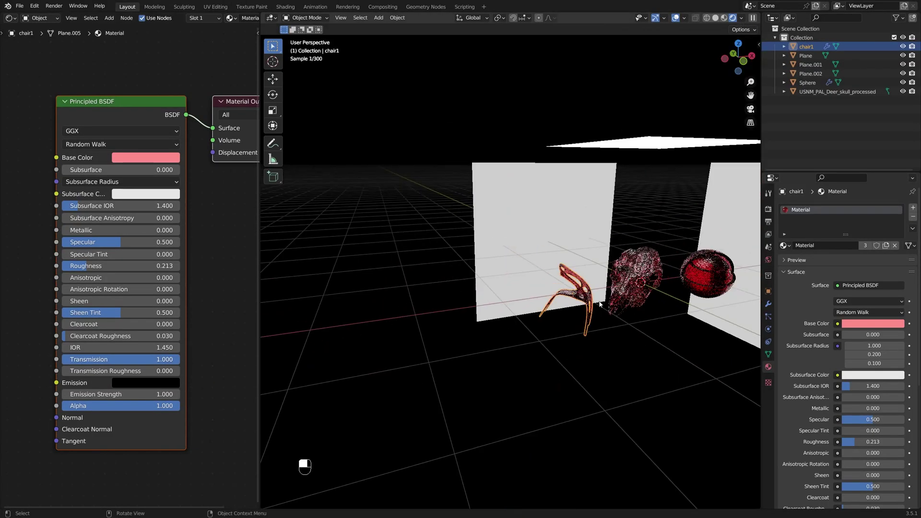
Select the deer skull and change the glass Base Color to a pale blue with Hue 0.580 and Saturation 0.205.
middle_click_drag(655, 293, 535, 240, "shift")
left_click(528, 245)
left_click(176, 158)
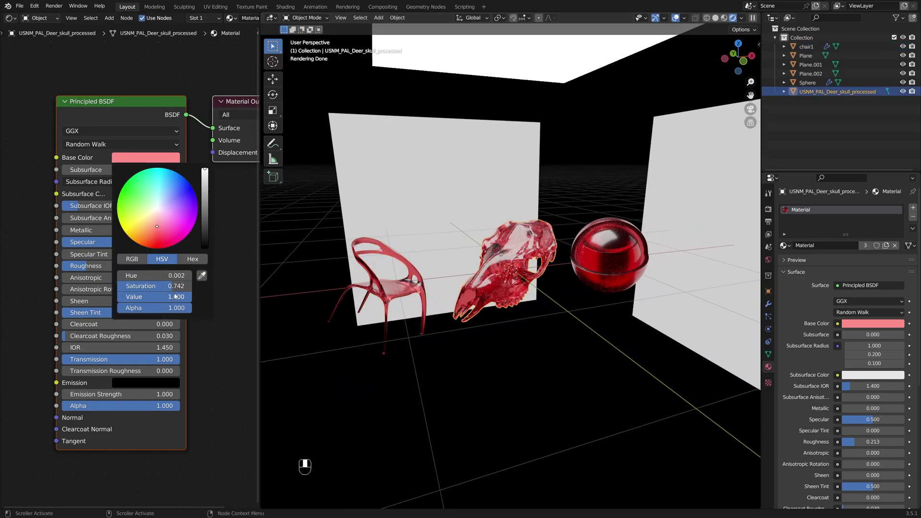
left_click_drag(174, 296, 192, 300)
mouse_move(162, 230)
left_mouse_down()
mouse_move(179, 220)
mouse_move(167, 184)
left_mouse_up()
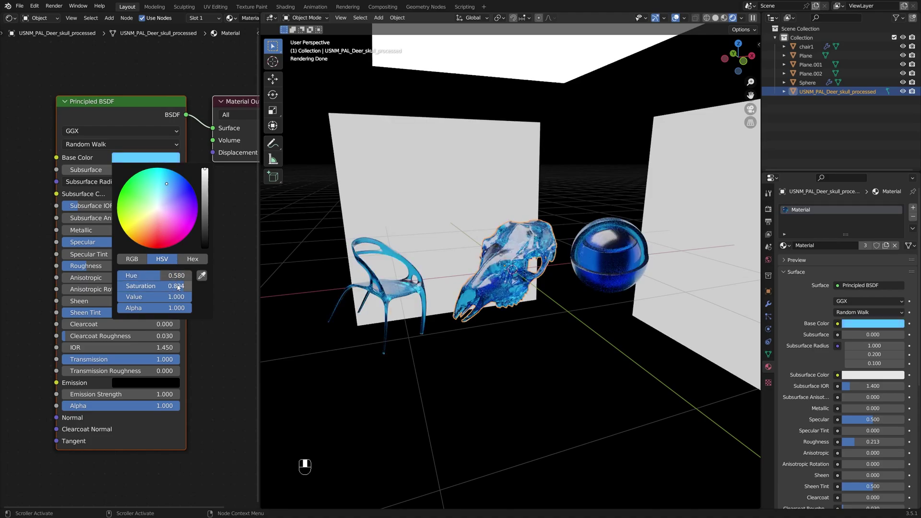
left_click_drag(178, 287, 174, 287)
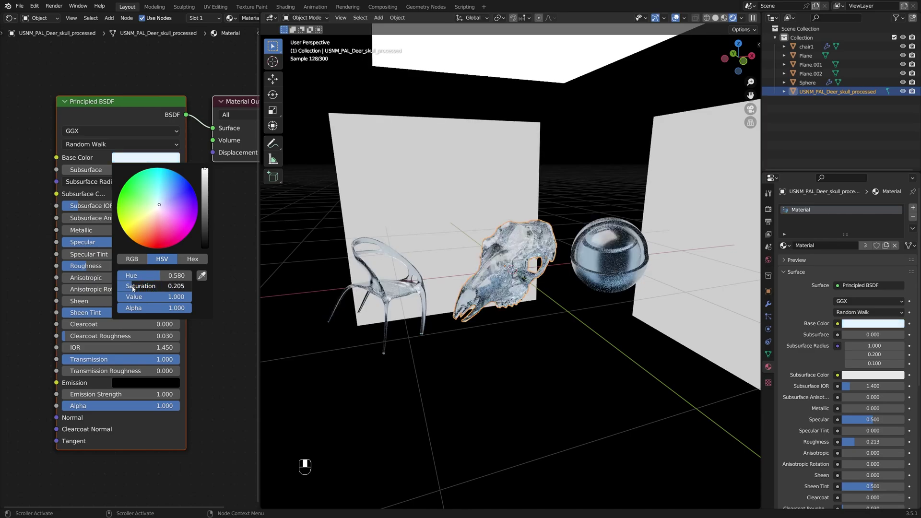
Select the chair and frame it up close in the viewport.
scroll(520, 258, "up", 4)
mouse_move(519, 258)
middle_mouse_down()
mouse_move(450, 250)
mouse_move(569, 221)
mouse_move(518, 253)
middle_mouse_up()
scroll(569, 221, "down", 1)
left_click(370, 278)
key("KP_Decimal")
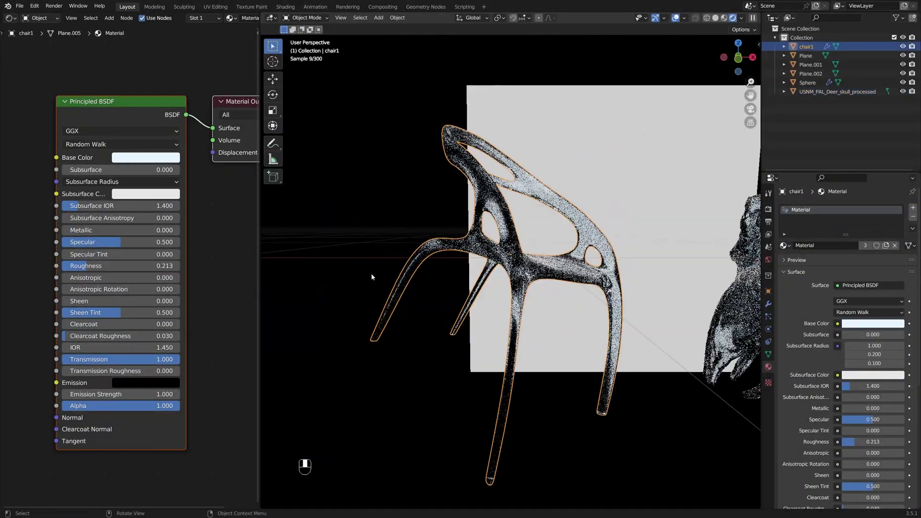
middle_click_drag(421, 272, 430, 284)
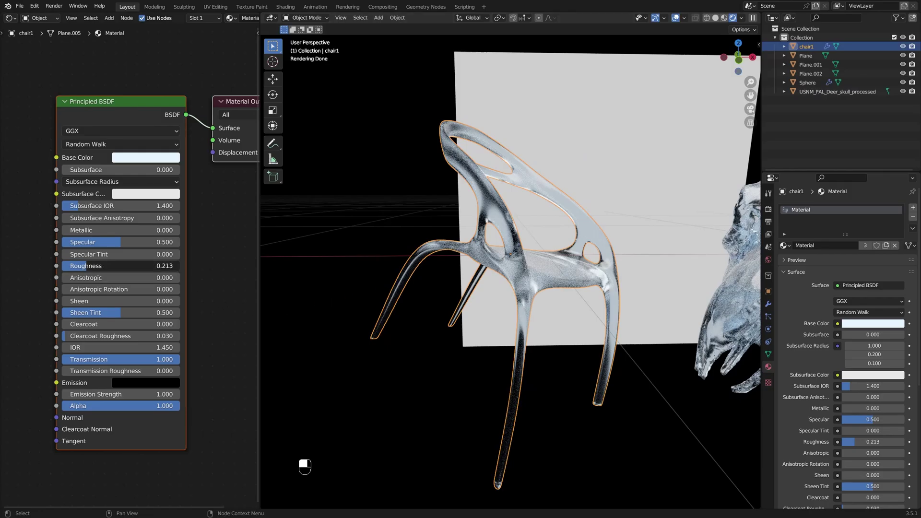
Try the glass with no roughness, and set its Roughness to 0.600 for a frosted look.
left_click_drag(86, 265, 62, 266)
middle_click_drag(540, 259, 461, 288, "shift")
left_click_drag(86, 266, 133, 266)
scroll(343, 265, "down", 4)
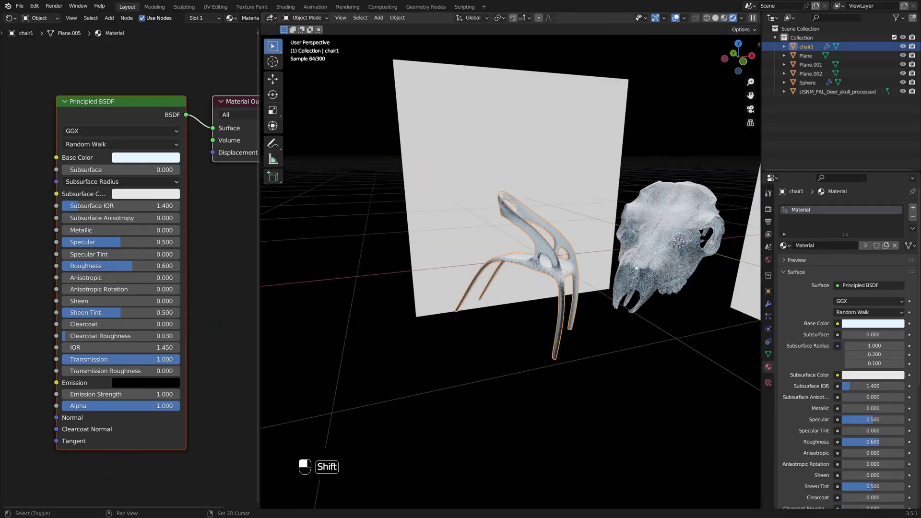
middle_click_drag(432, 259, 374, 268, "shift")
Select the deer skull and lower the glass material's Roughness to 0.100.
left_click(612, 235)
middle_click_drag(612, 259, 569, 249)
left_click_drag(133, 266, 73, 266)
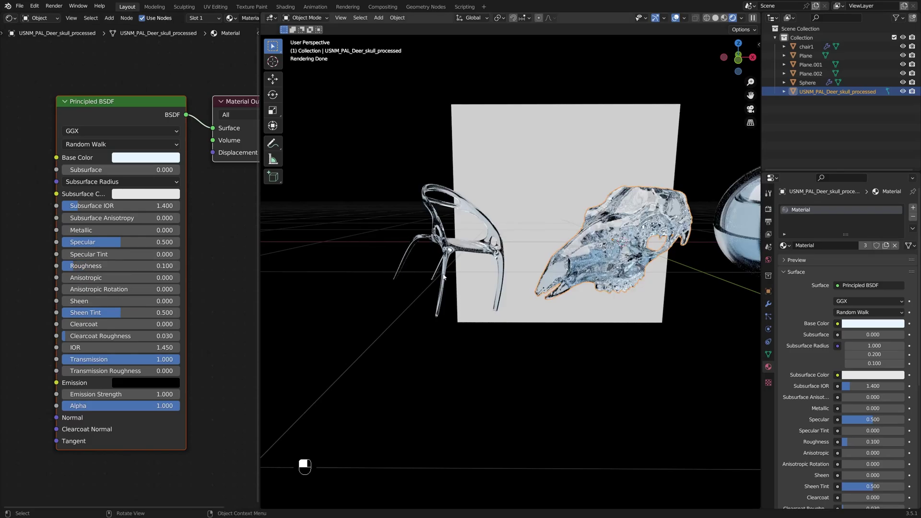
scroll(462, 273, "up", 4)
scroll(461, 273, "down", 3)
middle_click_drag(638, 280, 447, 292, "shift")
Switch the material from glass to subsurface scattering with Transmission 0.000 and Subsurface 0.400.
left_click_drag(136, 375, 63, 371)
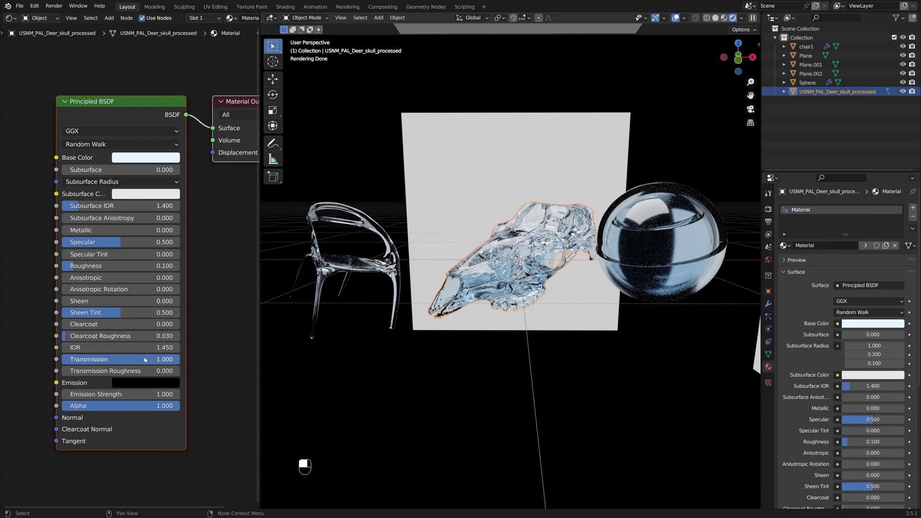
left_click_drag(145, 360, 60, 353)
left_click_drag(150, 172, 198, 172)
scroll(447, 238, "up", 5)
scroll(583, 274, "down", 3)
middle_click_drag(537, 246, 434, 199, "shift")
Darken the material's Base Color to black by setting its Value to 0.000.
left_click(119, 159)
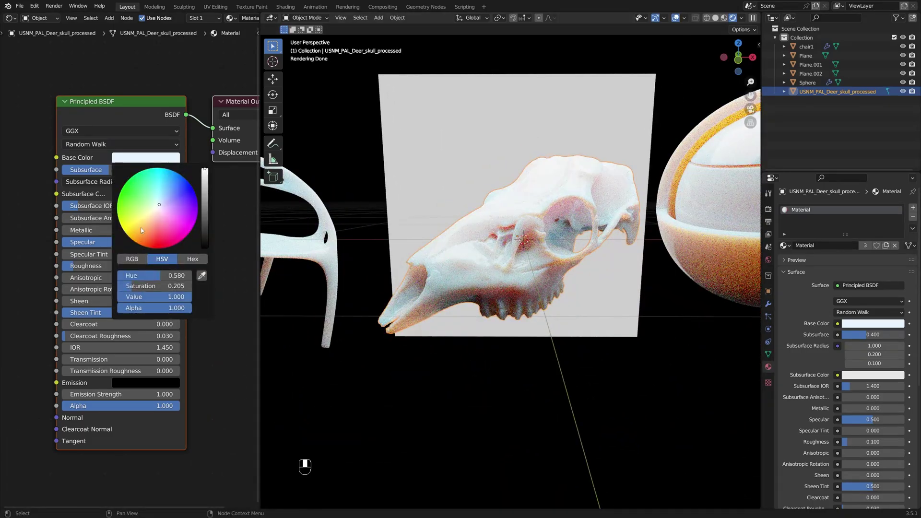
left_click_drag(160, 298, 118, 298)
scroll(494, 230, "down", 1)
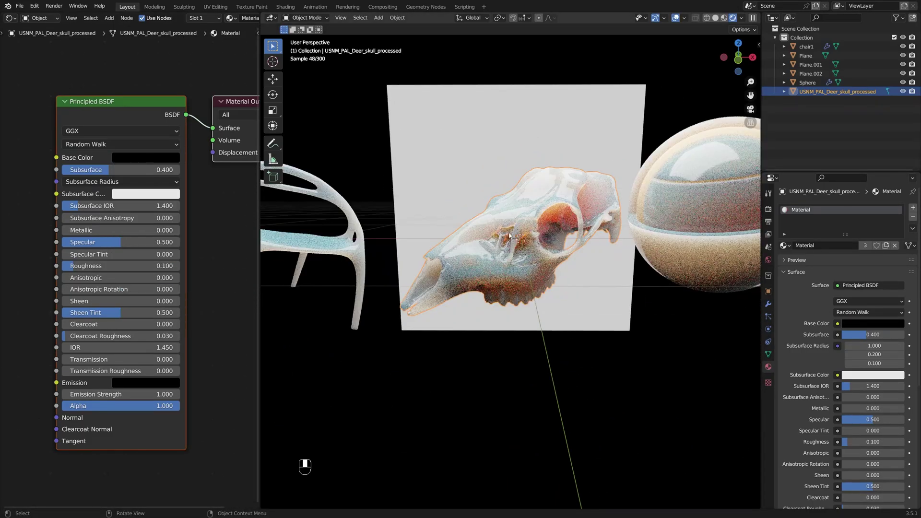
middle_click_drag(494, 231, 638, 207)
middle_click_drag(478, 247, 618, 251)
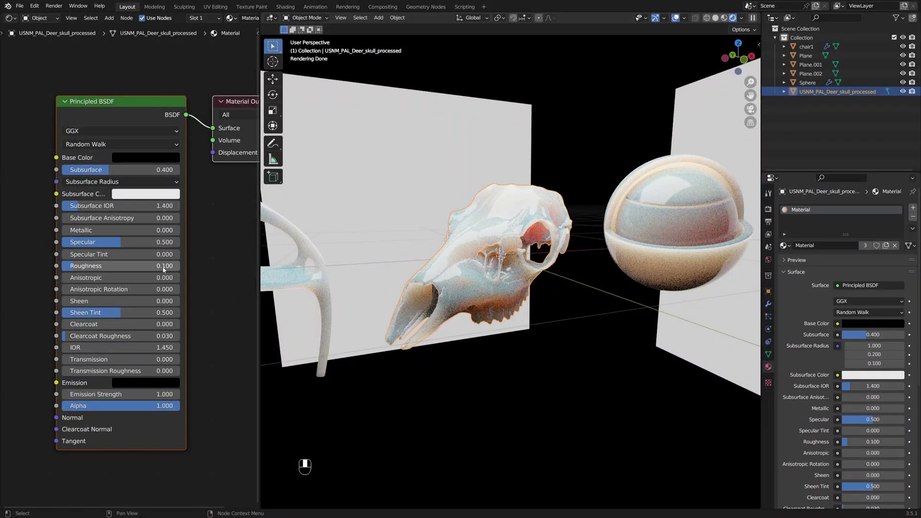
Raise the Roughness of the black subsurface material to 0.400.
left_click_drag(163, 268, 198, 268)
middle_click_drag(475, 259, 512, 245)
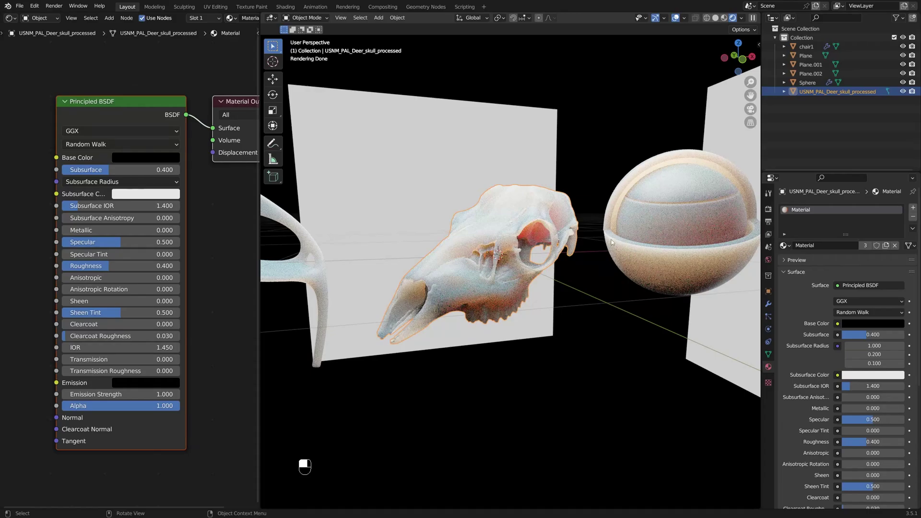
middle_click_drag(626, 249, 621, 249)
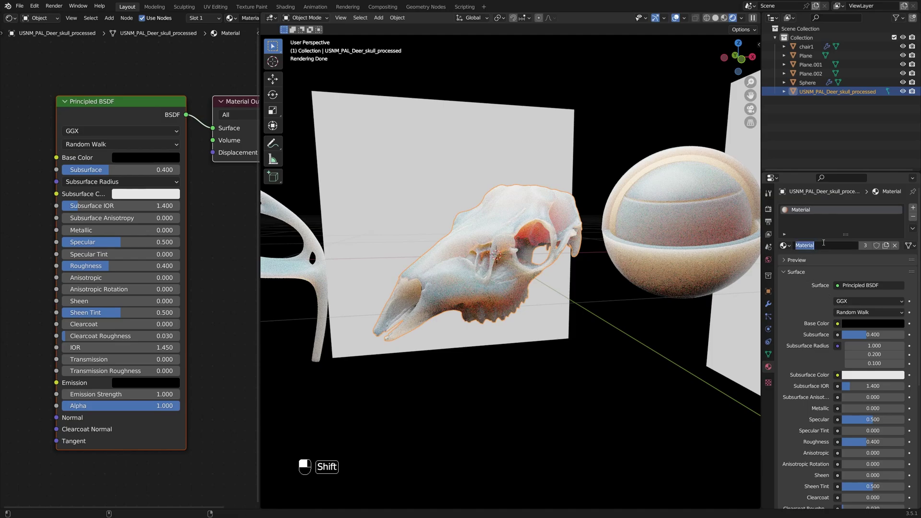
Rename the shared material to FAVE! and enable its fake user so that it is kept.
key("Return")
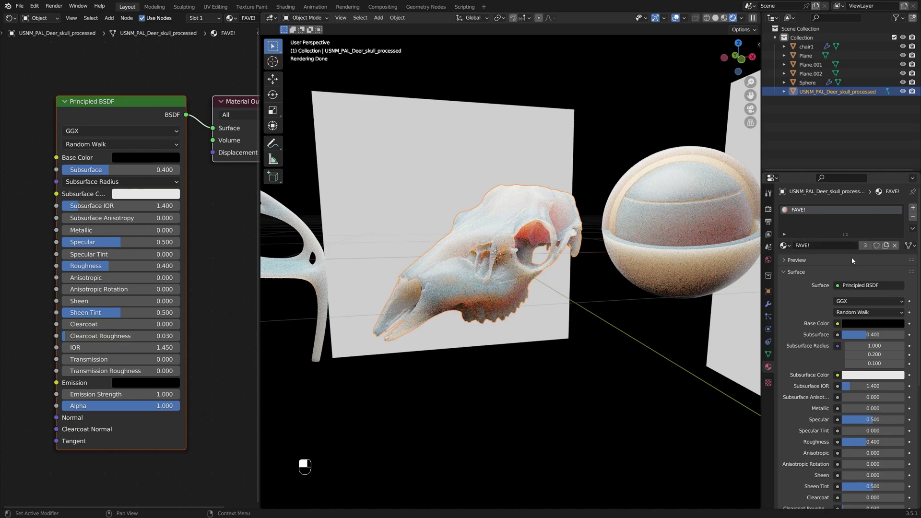
left_click(877, 246)
left_click(877, 246)
left_click(877, 246)
Replace the subsurface effect with Sheen 1.000 and lighten the Base Color to mid grey.
left_click_drag(109, 169, 62, 171)
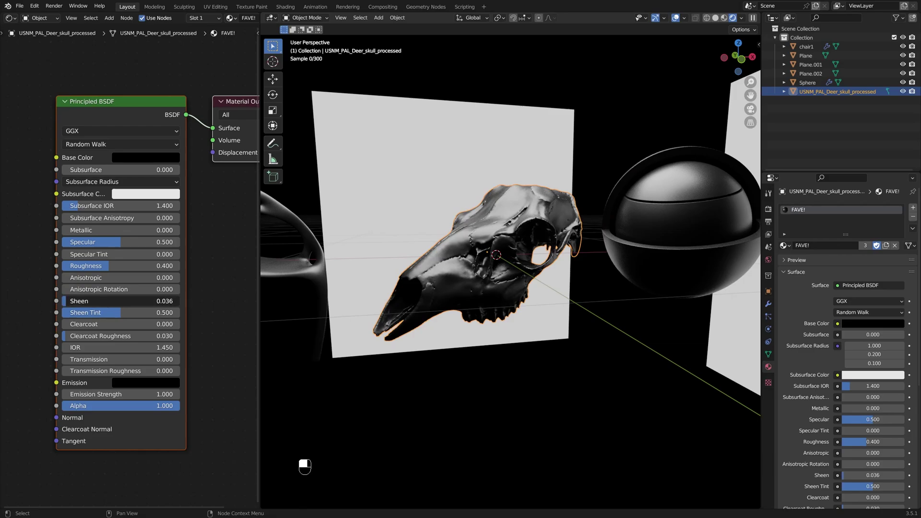
left_click_drag(120, 301, 180, 301)
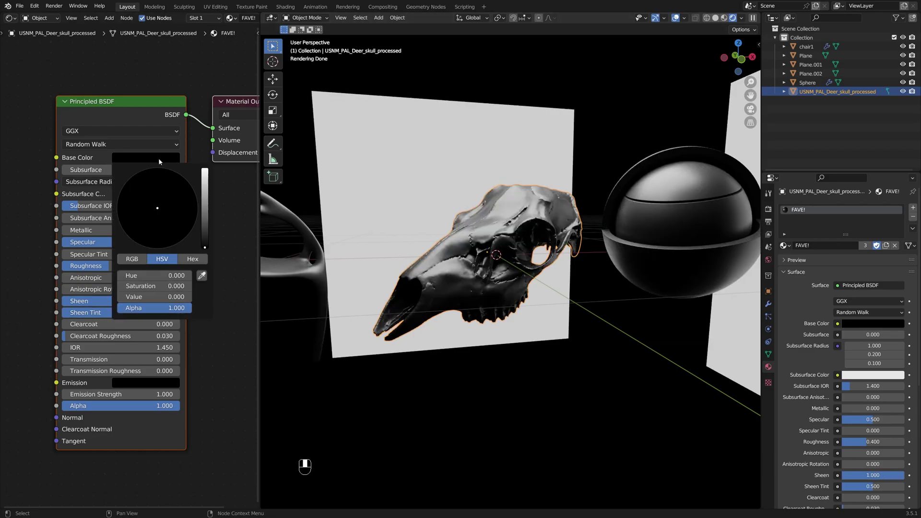
left_click_drag(154, 297, 178, 296, "ctrl")
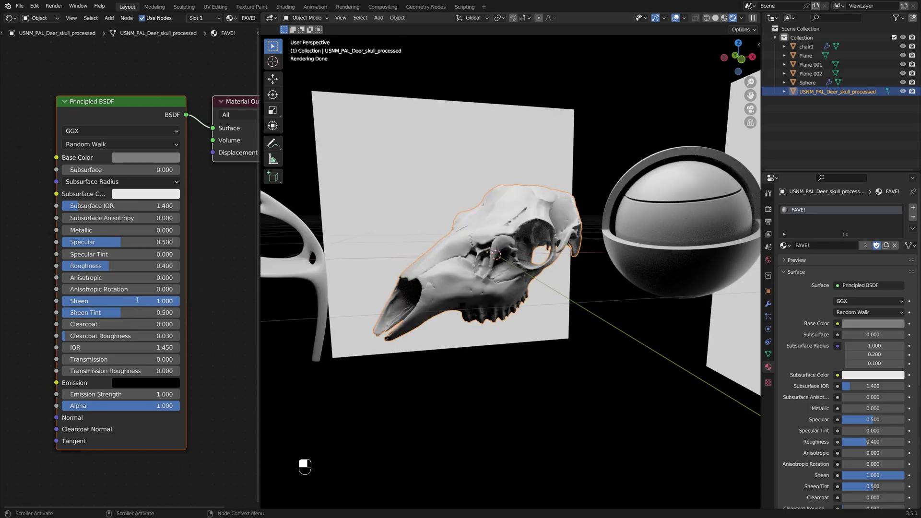
Try a Sheen of 20 on the grey material.
left_click(137, 300)
type("20")
key("Return")
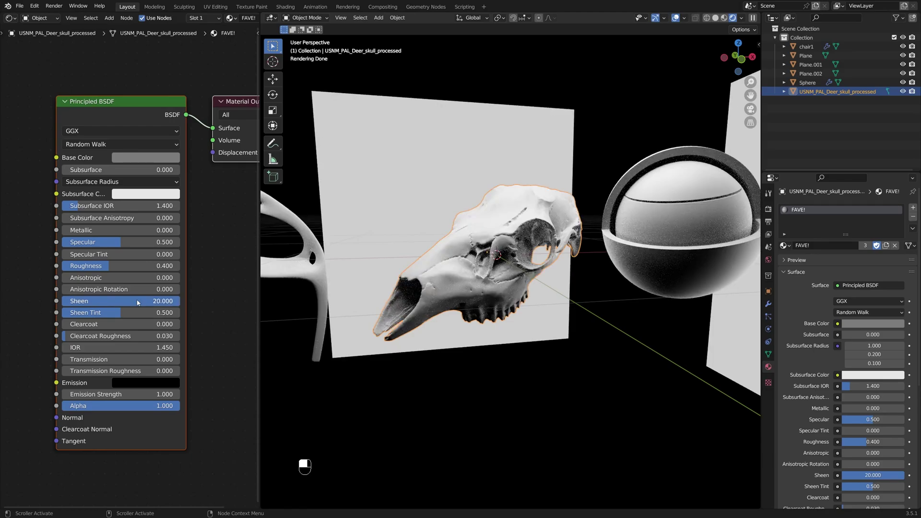
middle_click_drag(550, 193, 638, 196)
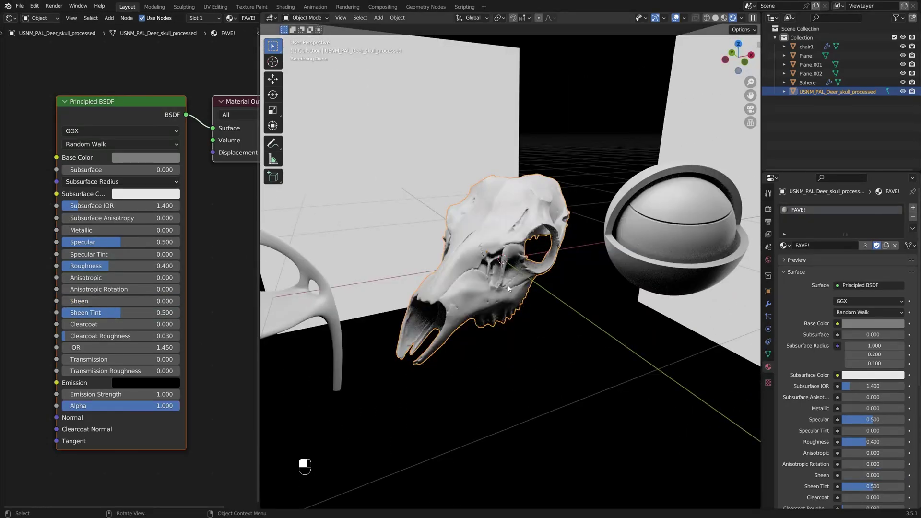
middle_click_drag(508, 286, 355, 289)
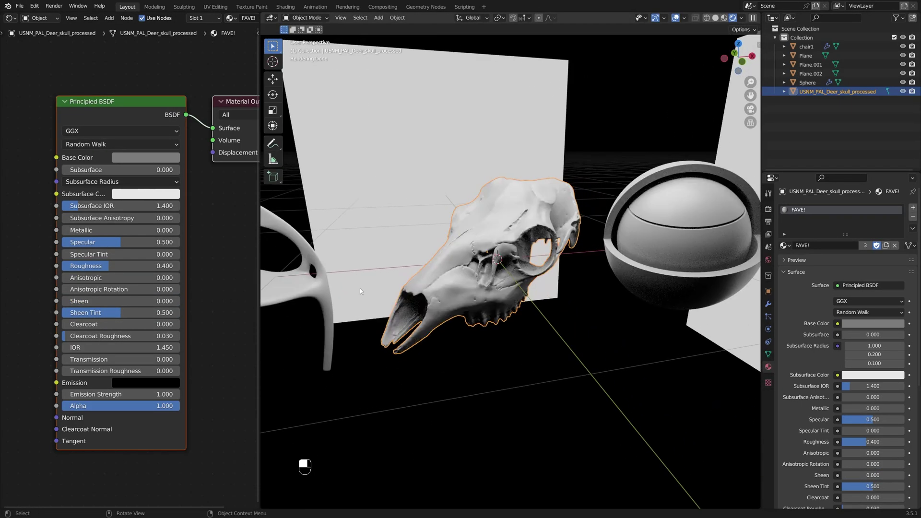
Frame the chair in the viewport and lower the FAVE! material's Alpha to 0.080.
key("KP_Decimal")
middle_click_drag(593, 275, 404, 330)
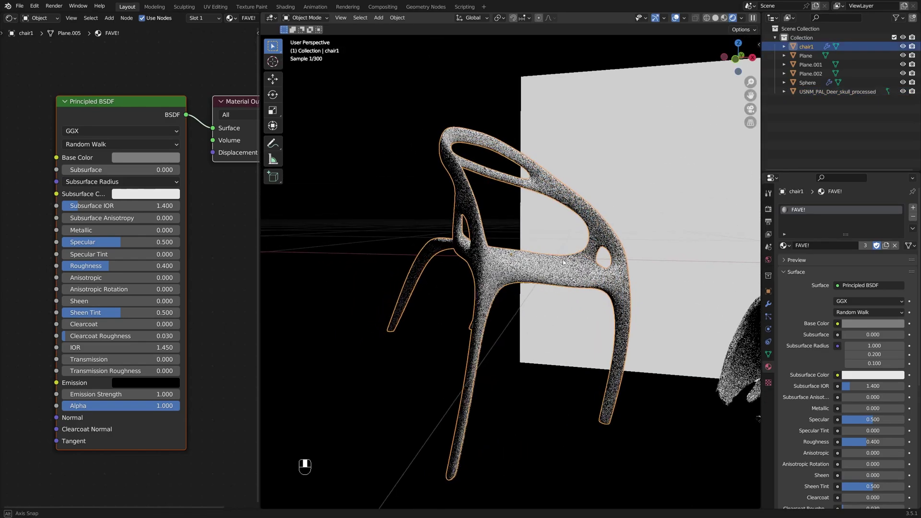
left_click_drag(174, 408, 71, 405)
middle_click_drag(574, 306, 537, 308, "shift")
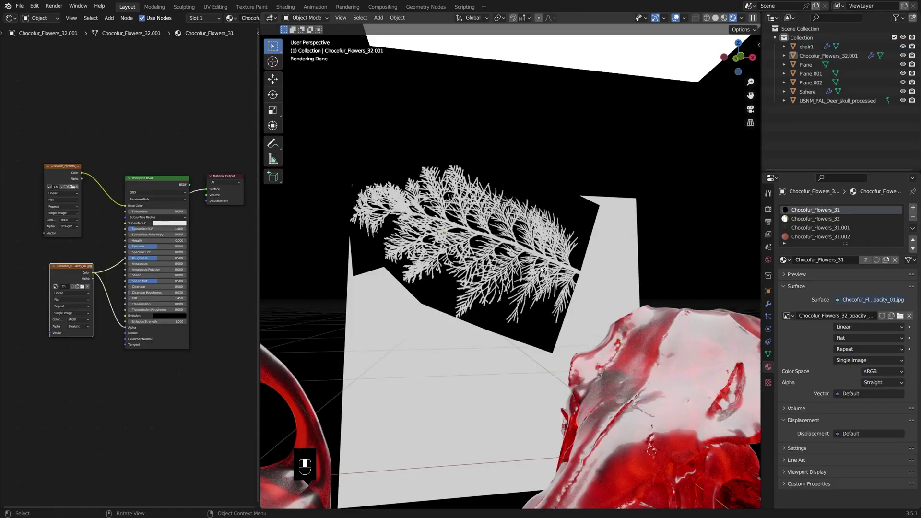
Connect the Principled BSDF to the Chocofur_Flowers_31 material's output and rotate the leafy branch freely with trackball rotation.
left_click(542, 270)
middle_click_drag(542, 270, 532, 281)
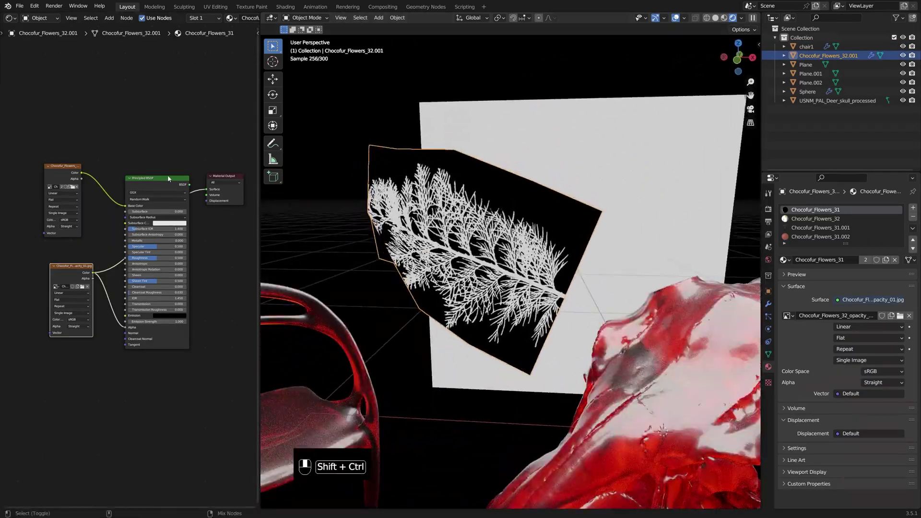
left_click(166, 179, "ctrl+shift")
key("r")
key("r")
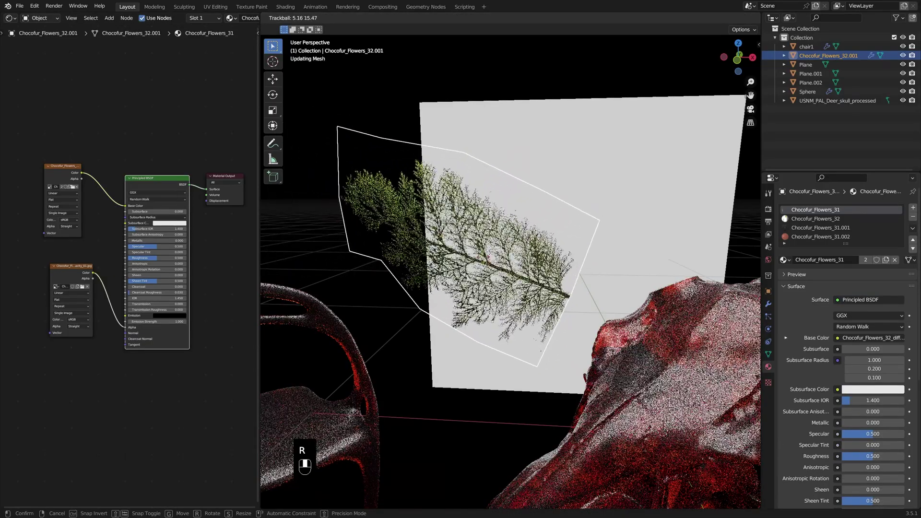
left_click(491, 266)
middle_click_drag(492, 265, 504, 271)
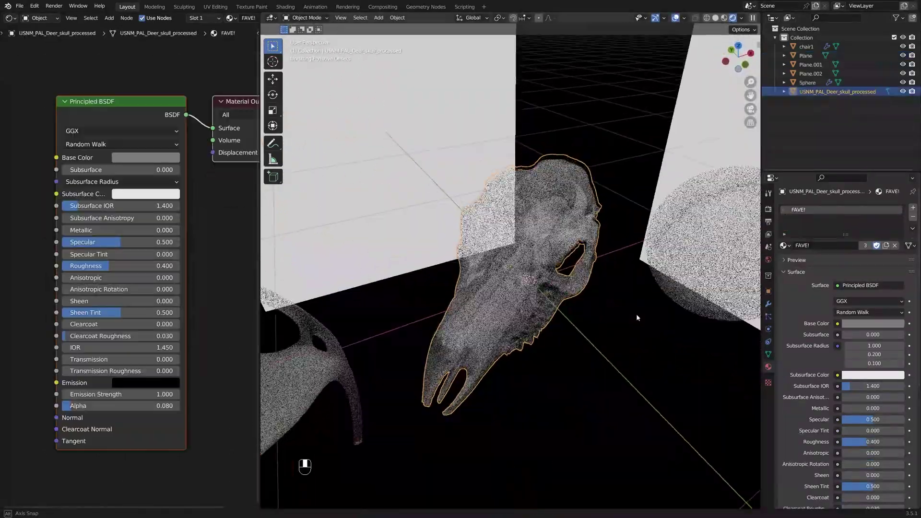
Restore the FAVE! material's Alpha to 1.000 and set its Transmission to 1.000.
middle_click_drag(636, 314, 633, 317)
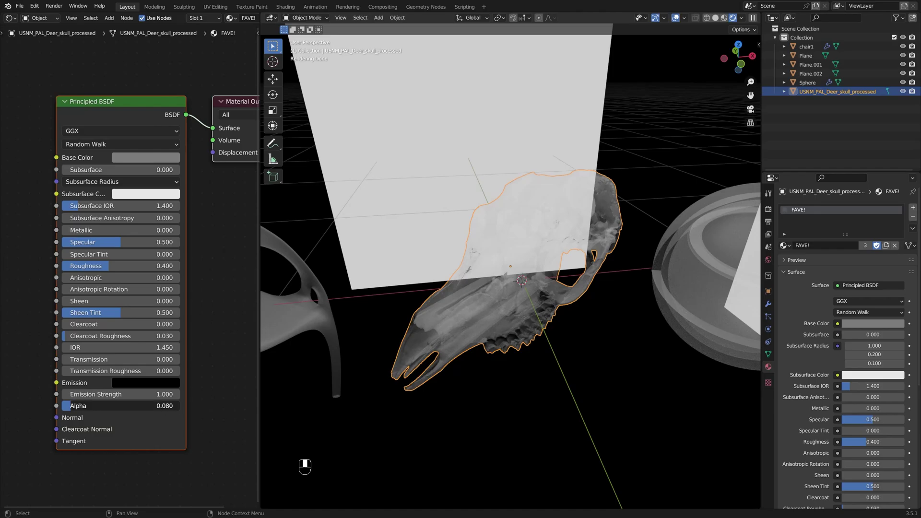
left_click_drag(71, 406, 180, 406)
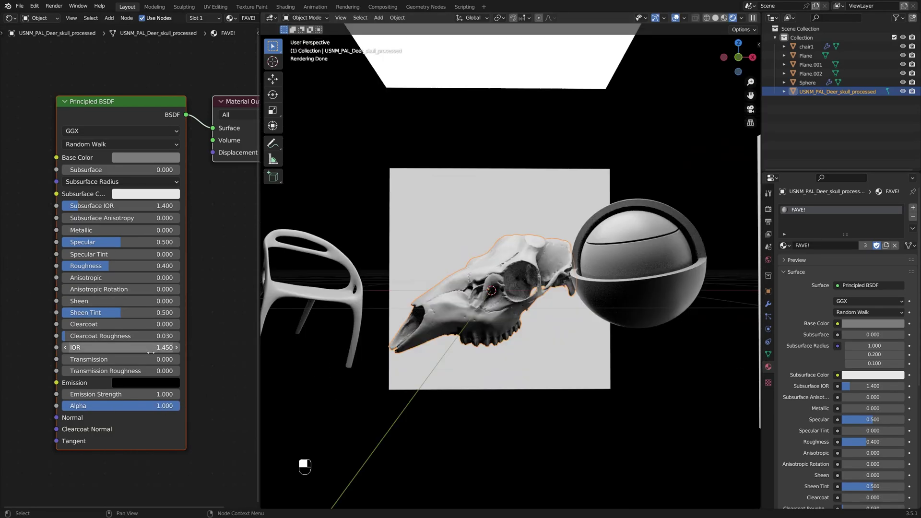
left_click_drag(150, 360, 182, 360)
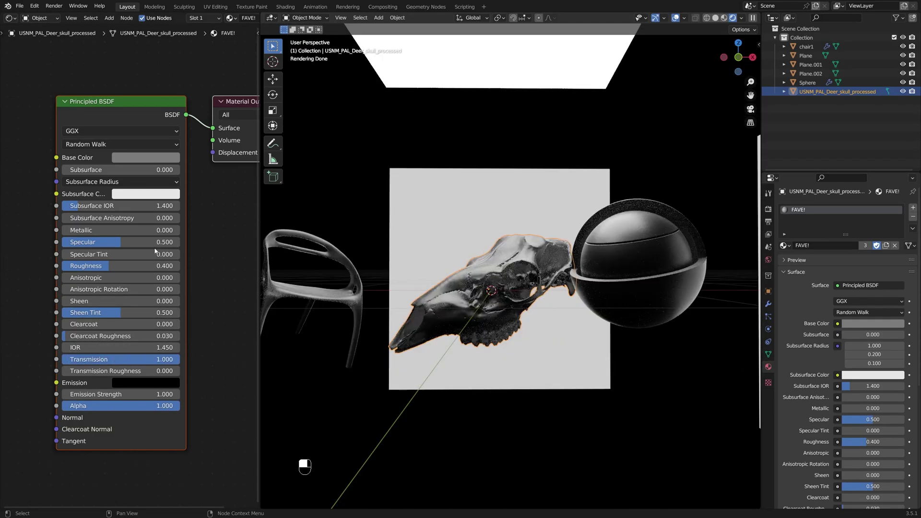
Make the glass clear with a white Base Color of Value 1.000 and Roughness 0.120.
left_click(165, 158)
left_click_drag(132, 297, 191, 297)
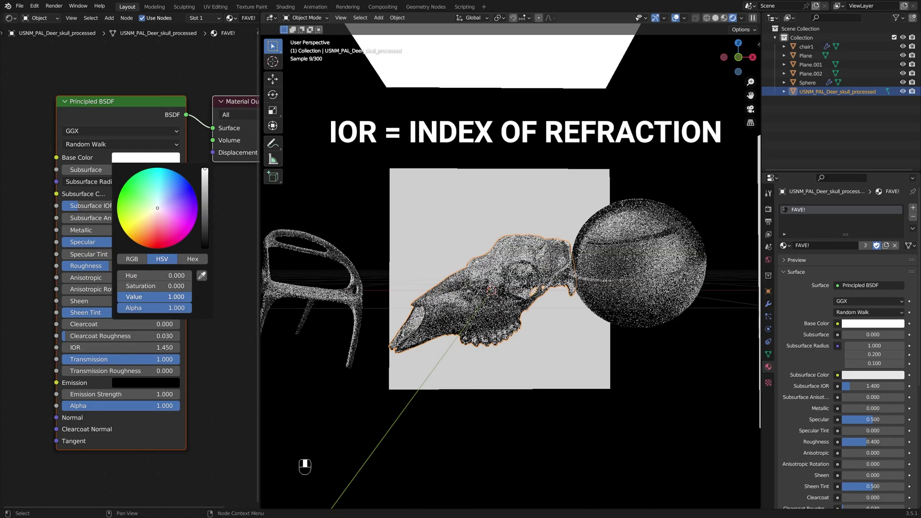
left_click_drag(153, 267, 120, 267)
middle_click_drag(610, 281, 475, 284, "shift")
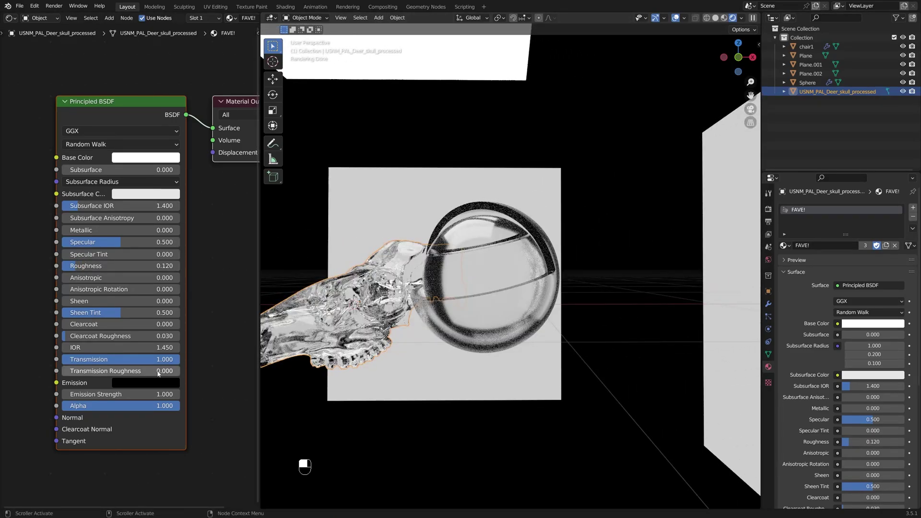
Try higher IOR values, such as 1.930, on the clear glass material.
mouse_move(120, 347)
left_mouse_down()
mouse_move(156, 347)
mouse_move(84, 348)
mouse_move(120, 347)
left_mouse_up()
left_click_drag(120, 347, 62, 362, "shift")
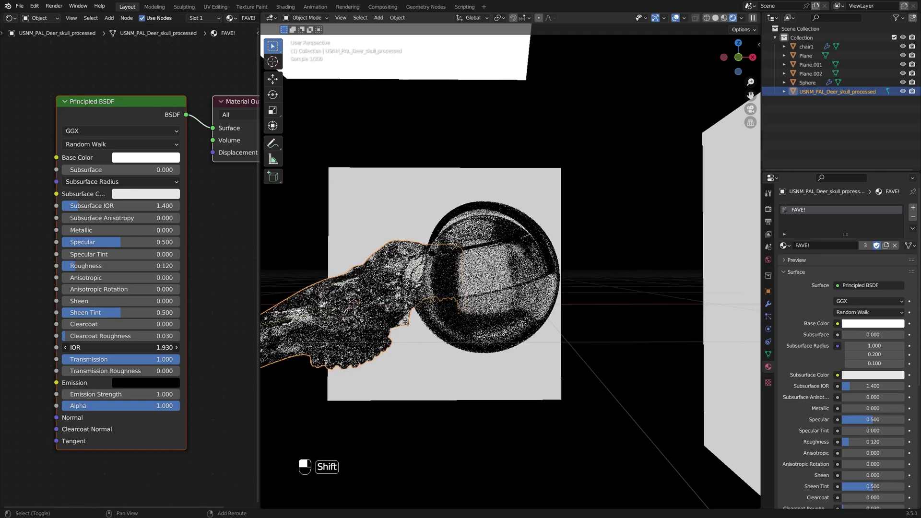
Turn the FAVE! material into gold with Metallic 1.000, a yellow-orange Base Color and Roughness 0.280.
left_click_drag(101, 230, 221, 230)
left_click(150, 158)
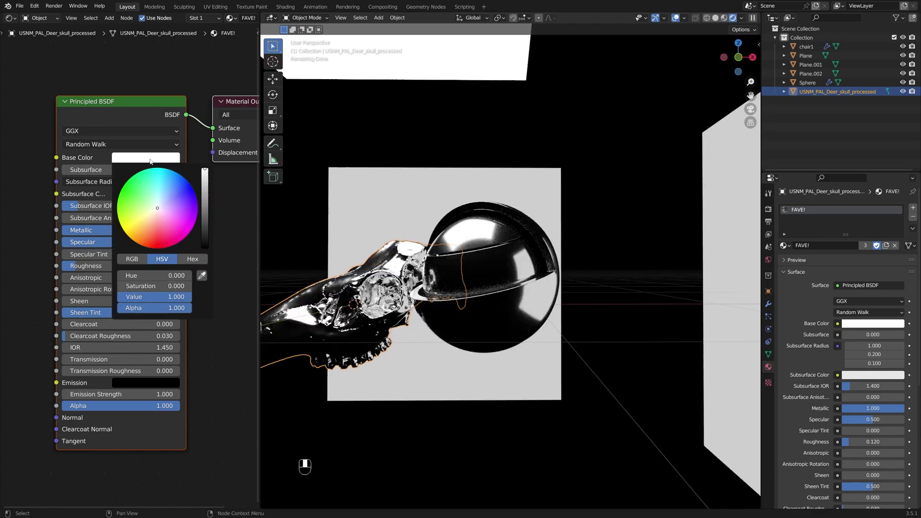
left_click(147, 221)
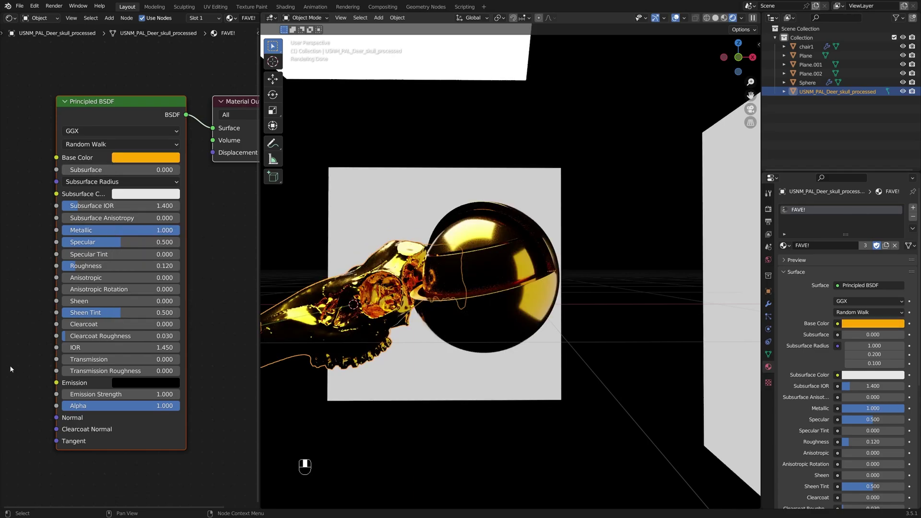
left_click_drag(115, 266, 133, 266)
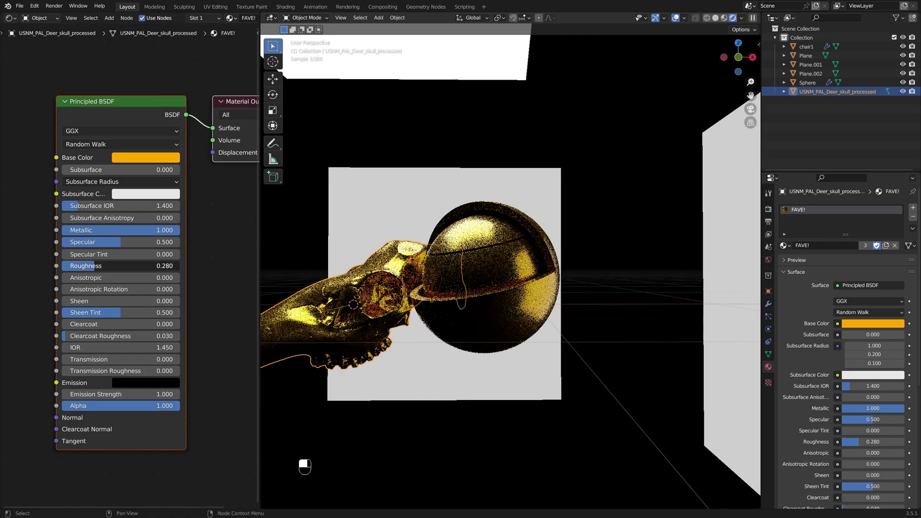
Set the gold material's Clearcoat to 1.000 and try varying its Clearcoat Roughness with the sphere and skull in close view.
left_click_drag(72, 324, 180, 325)
middle_click_drag(422, 261, 364, 331)
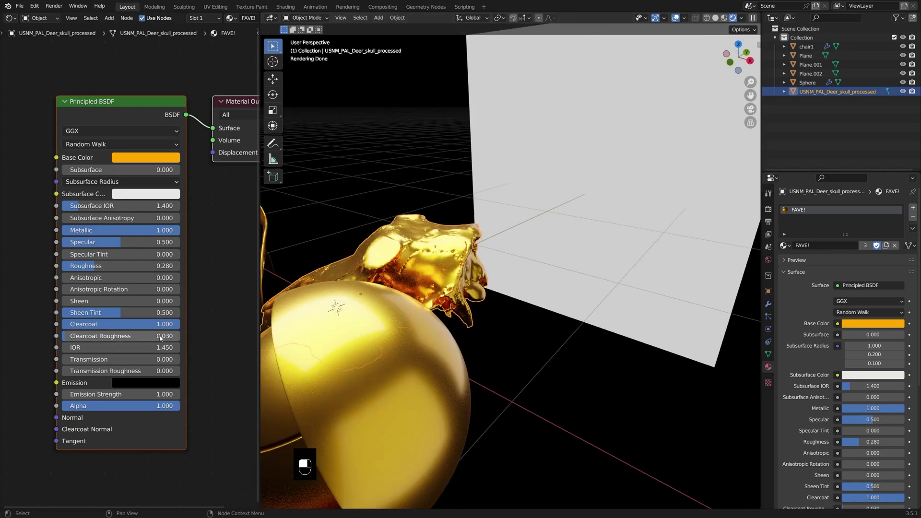
left_click_drag(160, 336, 63, 336)
middle_click_drag(352, 325, 371, 323, "shift")
Test a light blue Base Color with Hue 0.572 and Saturation 0.530, and settle on a strong orange.
left_click(130, 162)
left_click(150, 185)
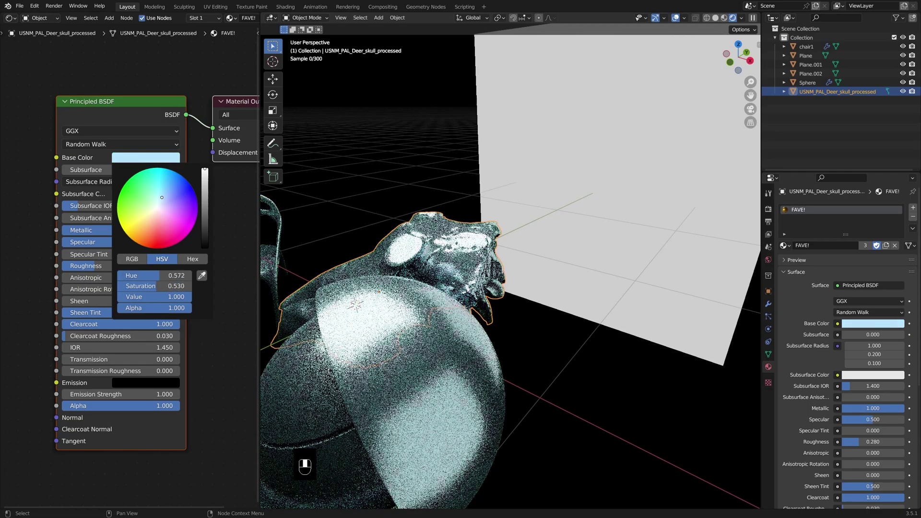
left_click(155, 191)
mouse_move(147, 189)
left_mouse_down()
mouse_move(185, 213)
mouse_move(174, 231)
mouse_move(141, 245)
left_mouse_up()
Frame the deer skull from the front and make its material orange glass with Metallic 0.000 and Transmission 1.000.
middle_click_drag(440, 270, 513, 258, "shift")
left_click(303, 251)
key("KP_Decimal")
middle_click_drag(458, 248, 732, 245)
middle_click_drag(589, 214, 624, 192)
left_click_drag(149, 232, 72, 231)
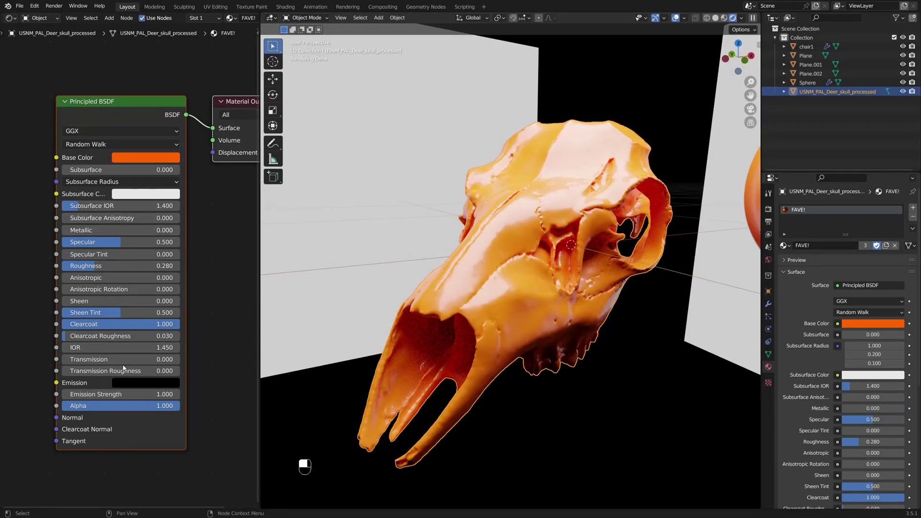
left_click_drag(137, 363, 178, 363)
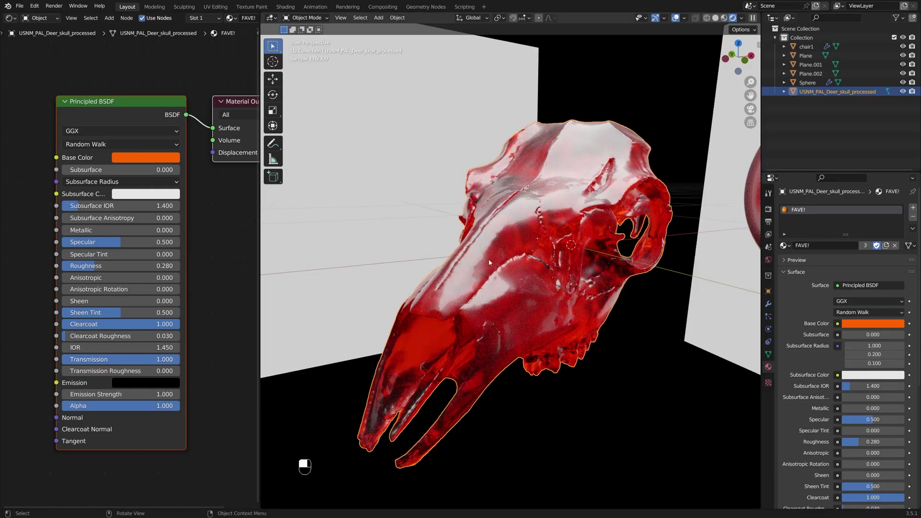